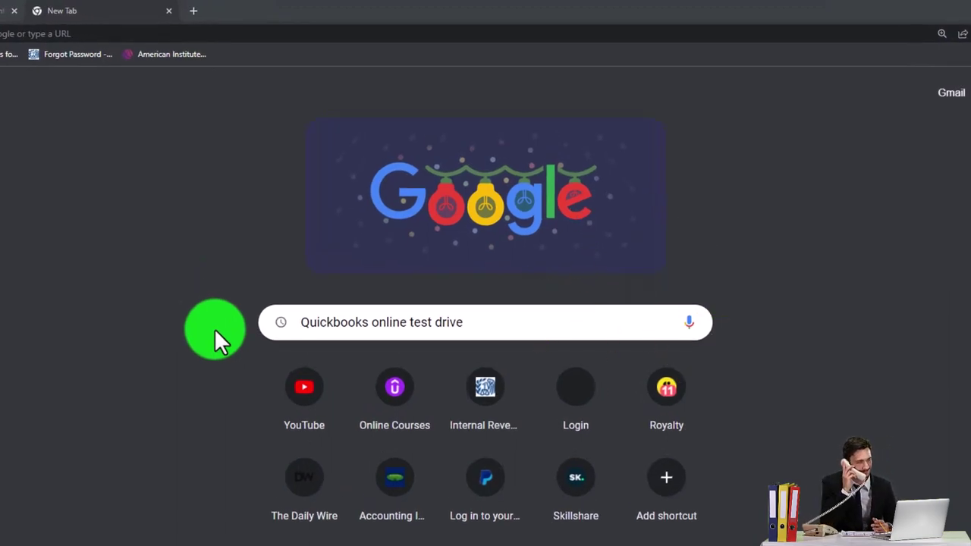
Search Google for "Quickbooks online test drive" and open the Test drive QuickBooks Online result.
left_click(495, 322)
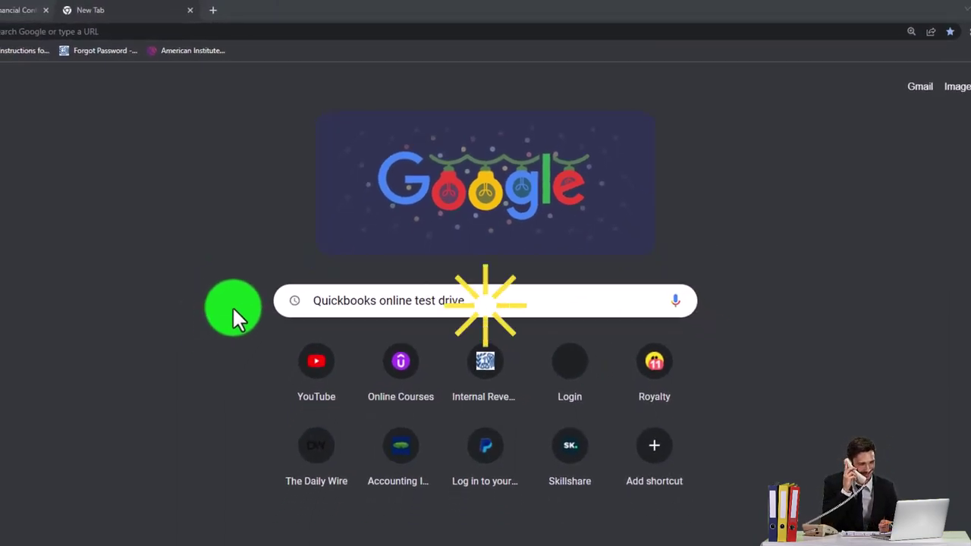
key("Return")
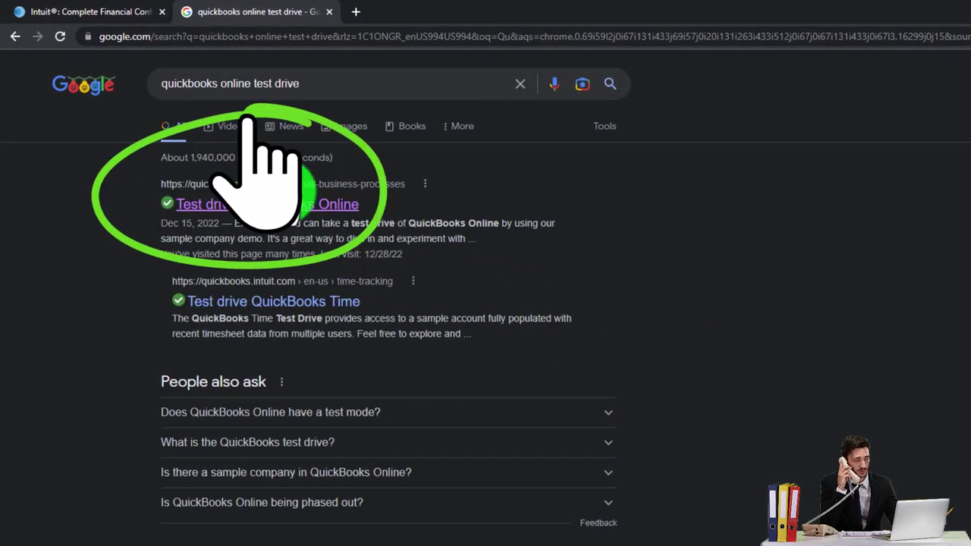
left_click(301, 219)
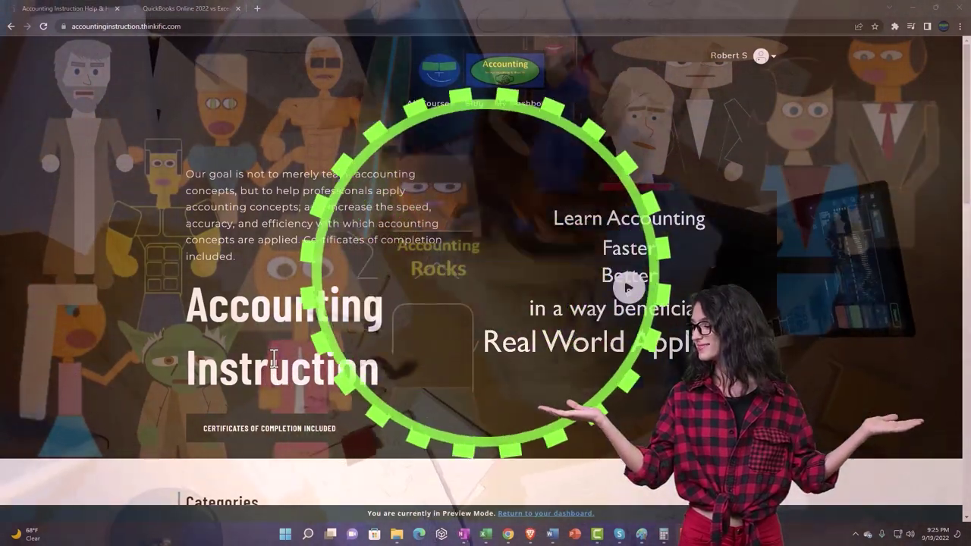
Look through the Accounting Instruction course categories and the QuickBooks Online 2022 course's OneNote - Getting Started 2022 section.
scroll(144, 422, "down", 2)
scroll(136, 423, "down", 5)
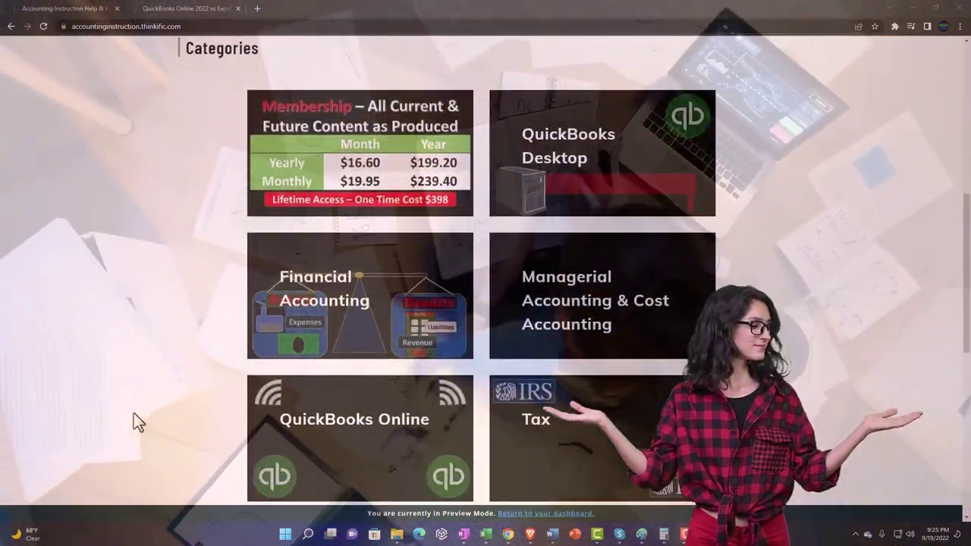
scroll(138, 422, "down", 5)
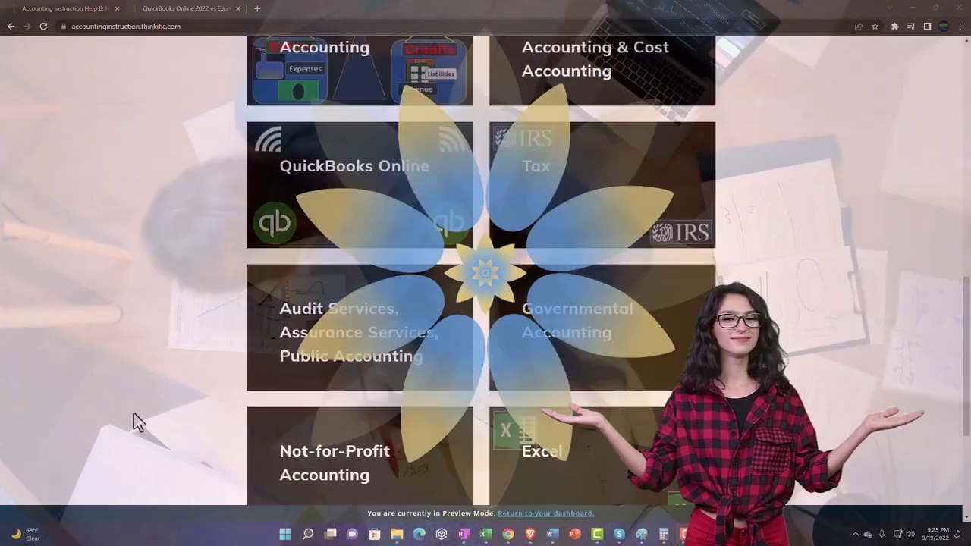
scroll(138, 422, "down", 1)
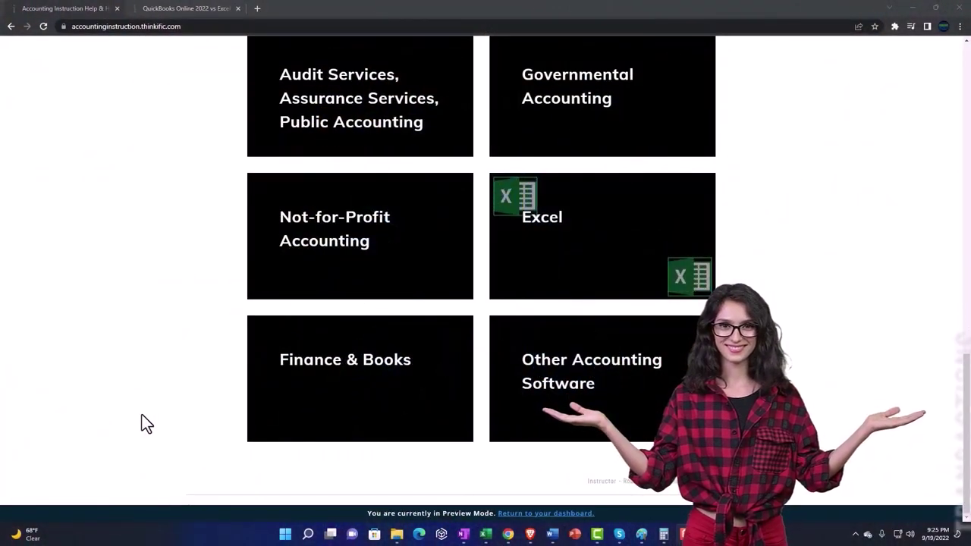
left_click(173, 8)
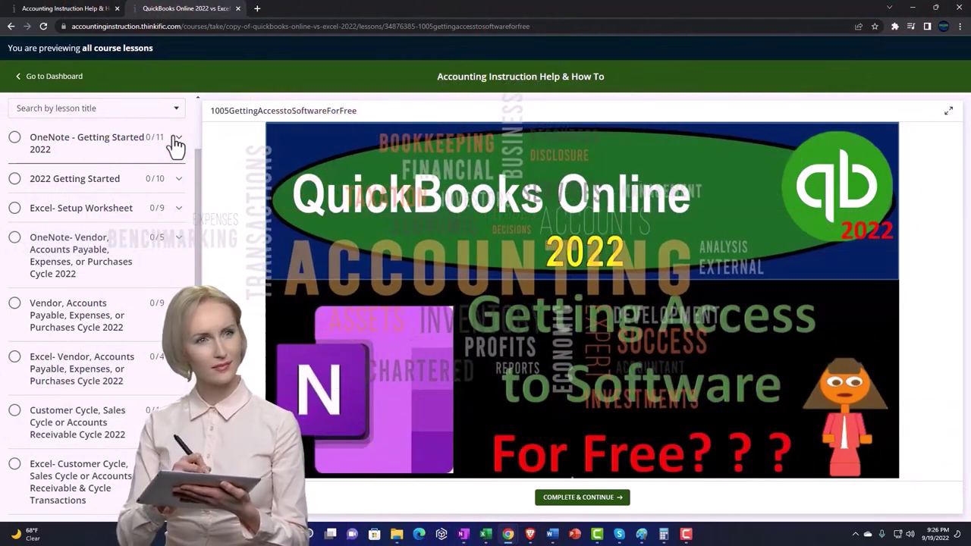
left_click(176, 144)
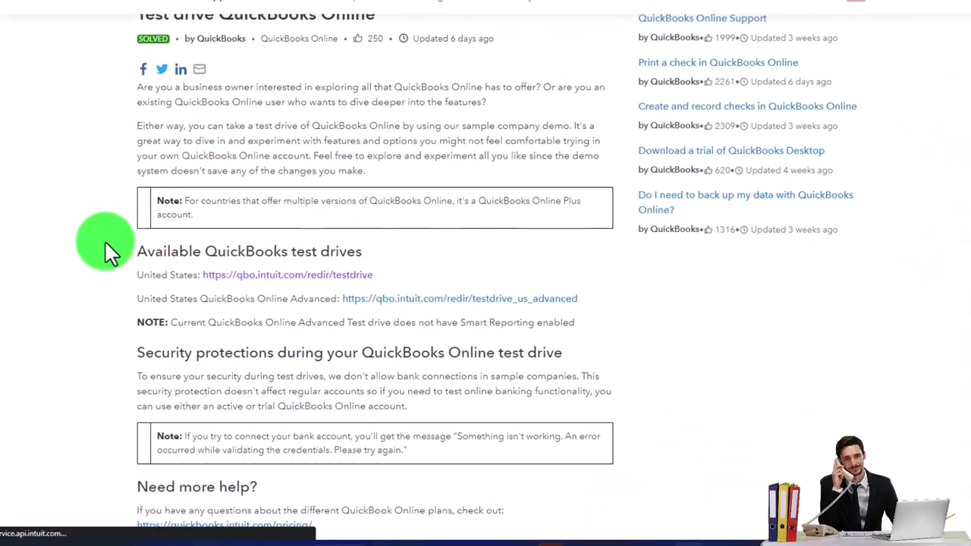
Launch the United States QuickBooks Online test drive and complete its security verification to enter the sample company.
left_click(252, 262)
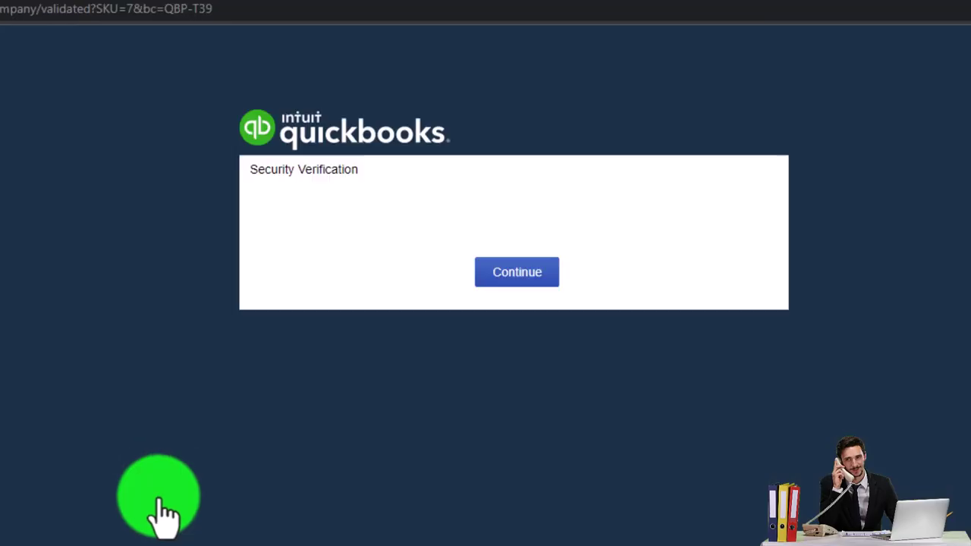
left_click(395, 298)
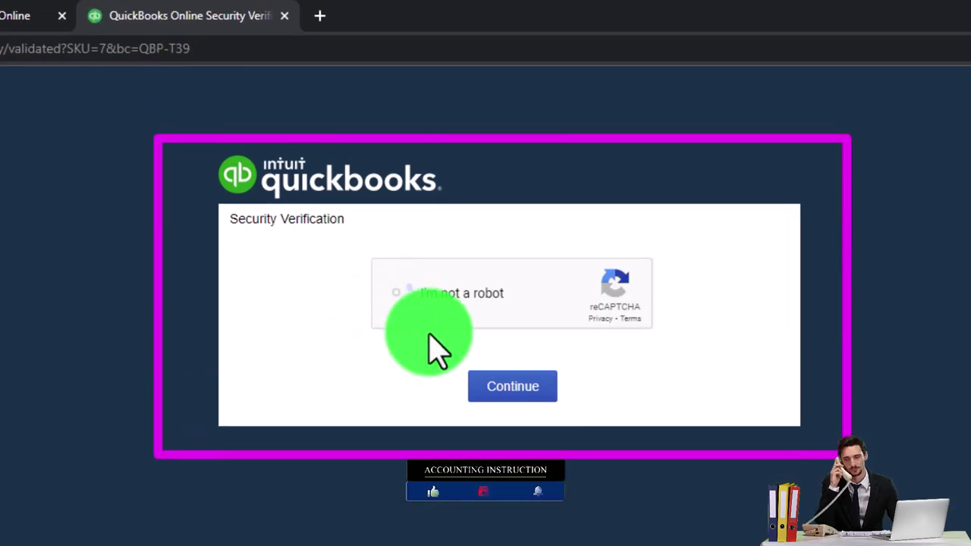
left_click(493, 393)
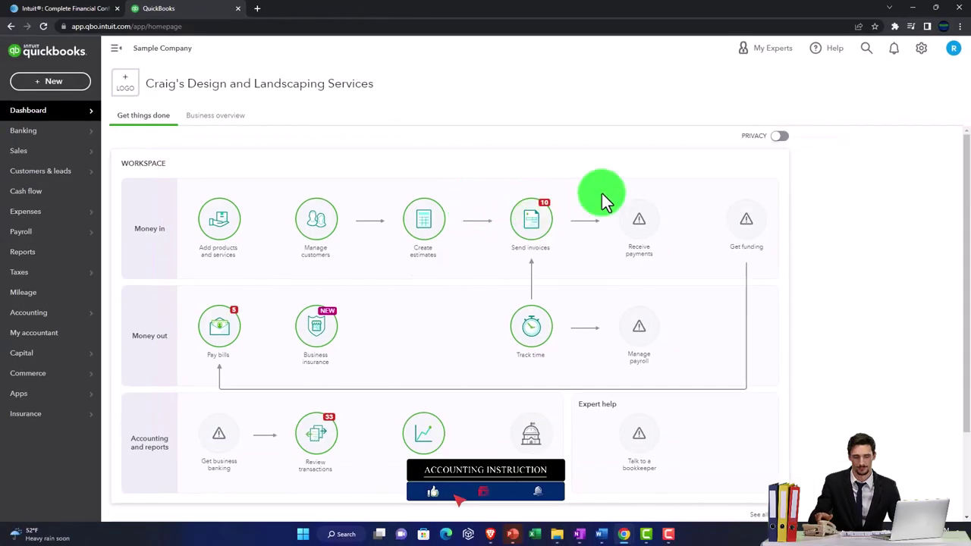
Enlarge the sample company's page and check the settings menu for the Accountant or Business view option.
key("ctrl+plus")
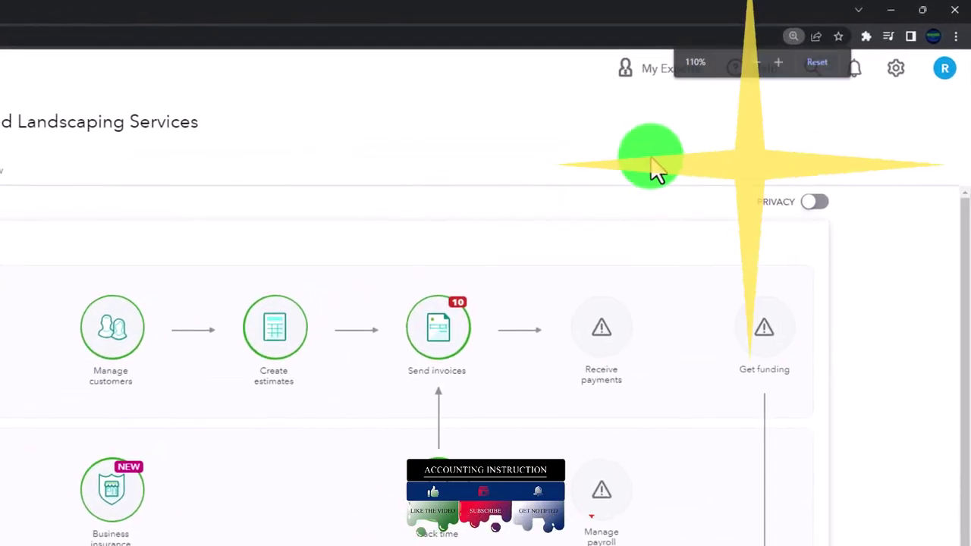
key("ctrl+plus")
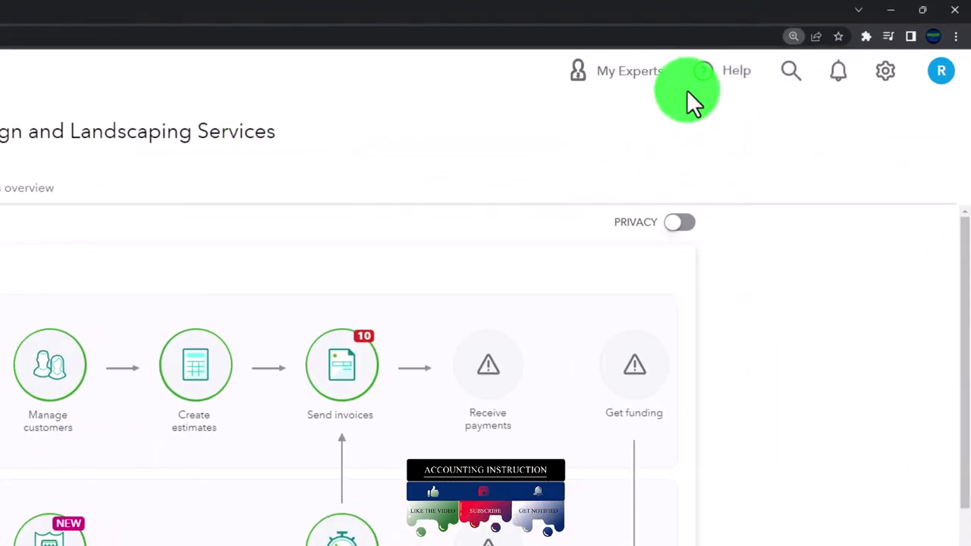
left_click(886, 71)
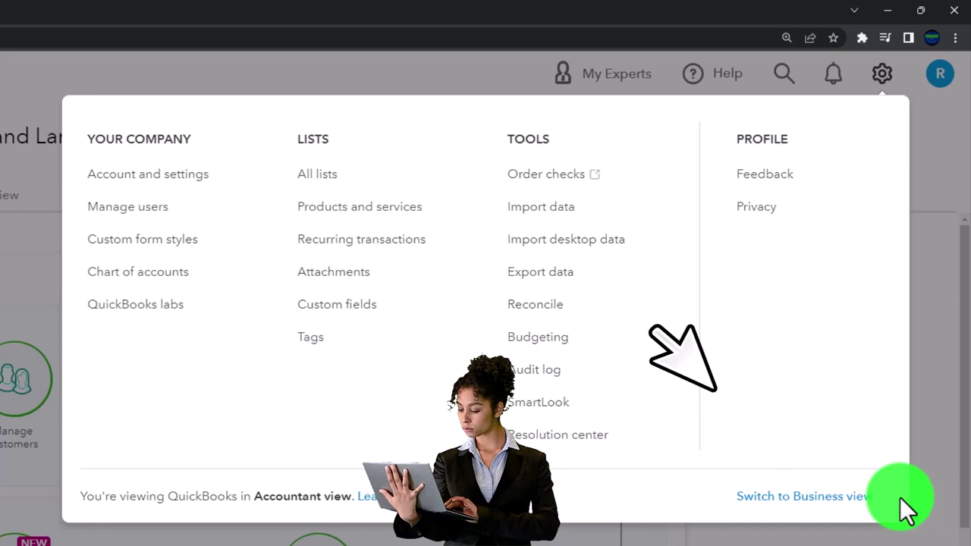
left_click(872, 540)
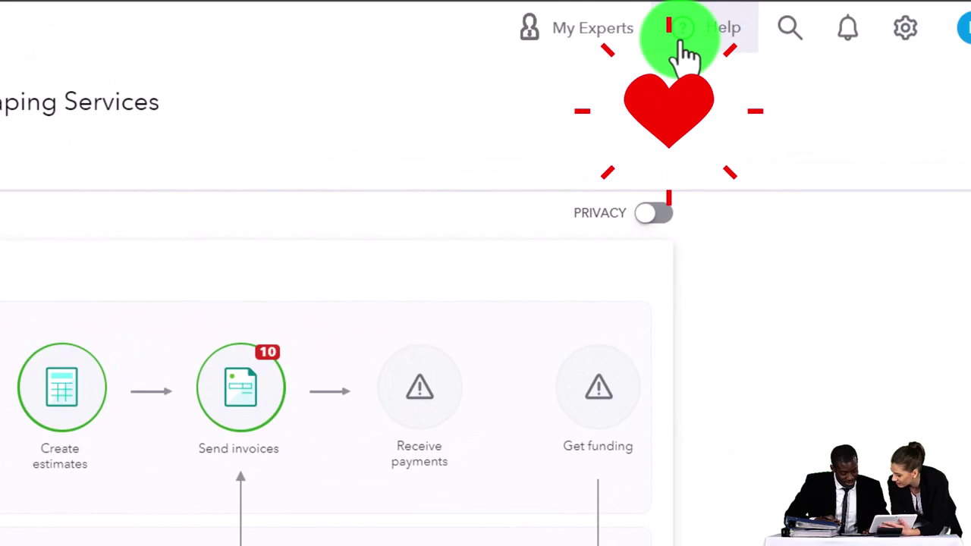
View the Intuit home page in the other browser tab and return to the sample company.
left_click(87, 11)
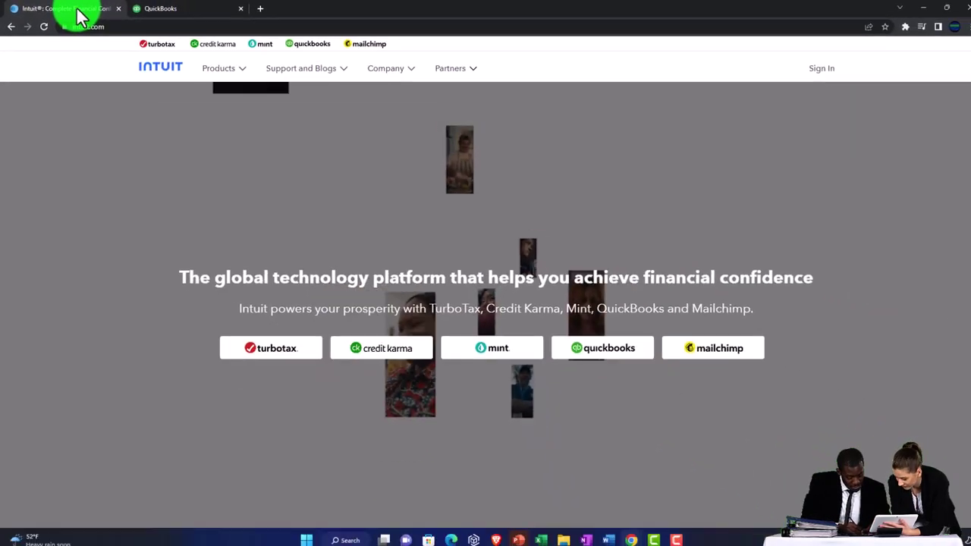
left_click(145, 15)
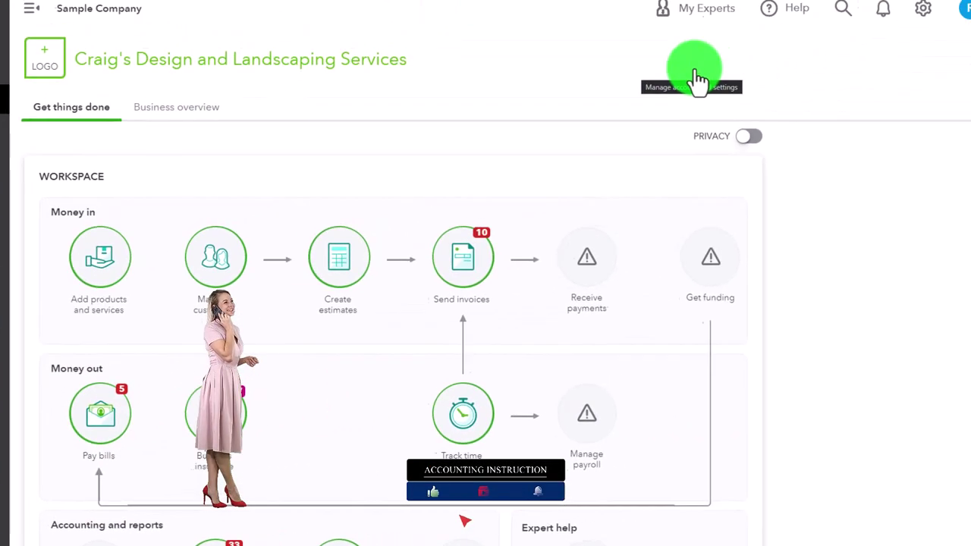
Open the help panel's article search in the sample company.
left_click(678, 87)
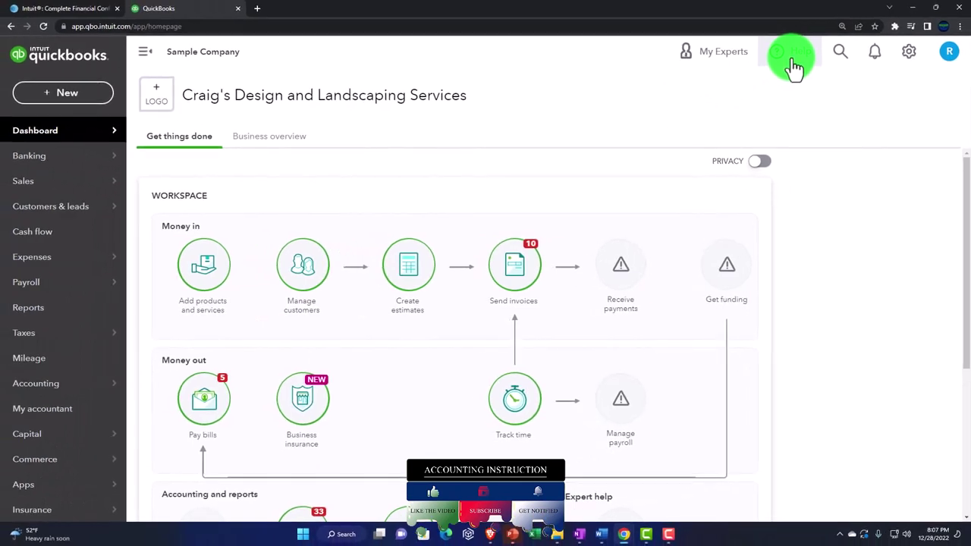
left_click(790, 58)
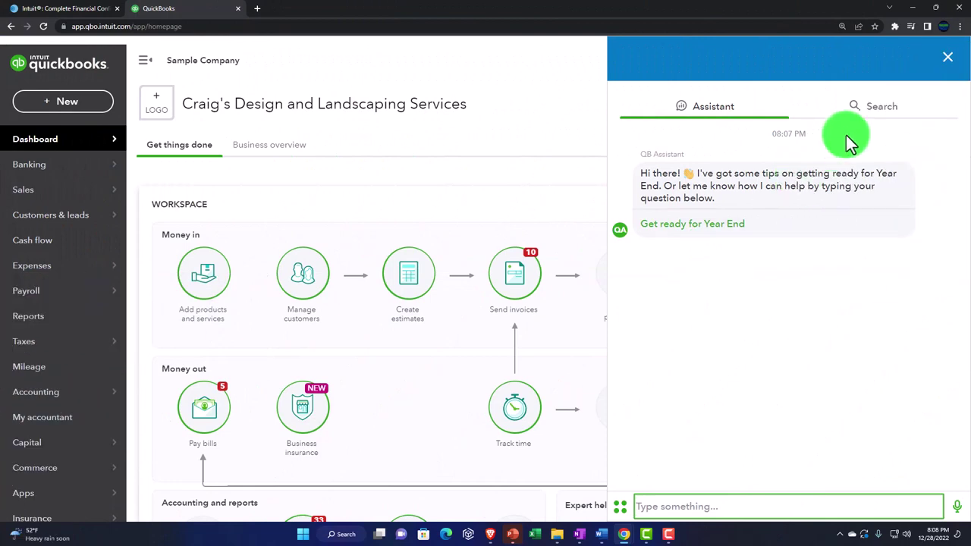
left_click(877, 134)
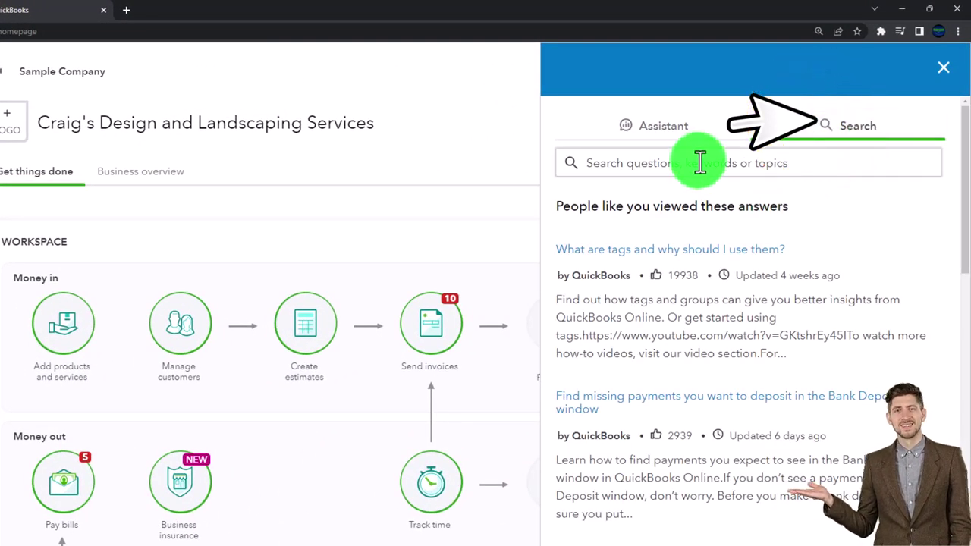
type("PAYRO")
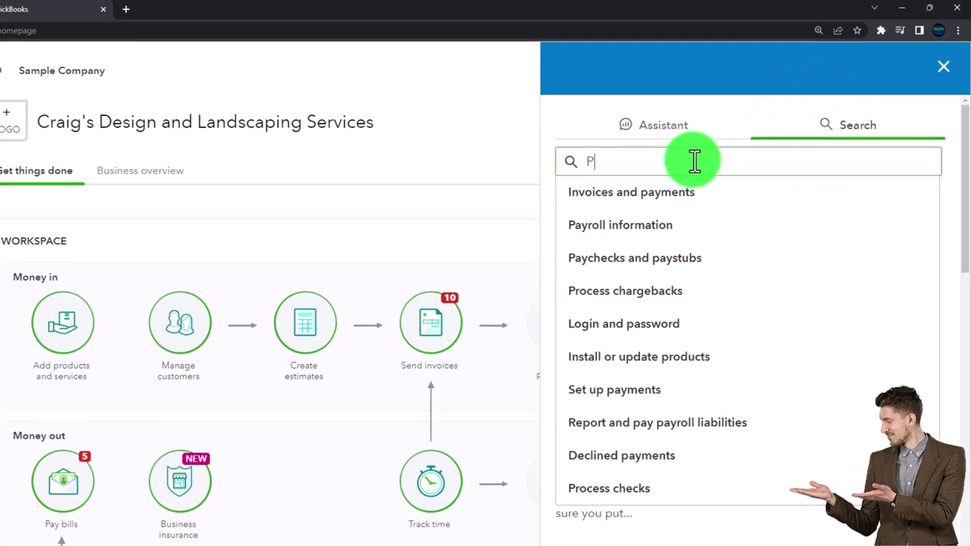
key("BackSpace")
key("BackSpace")
key("BackSpace")
key("BackSpace")
key("BackSpace")
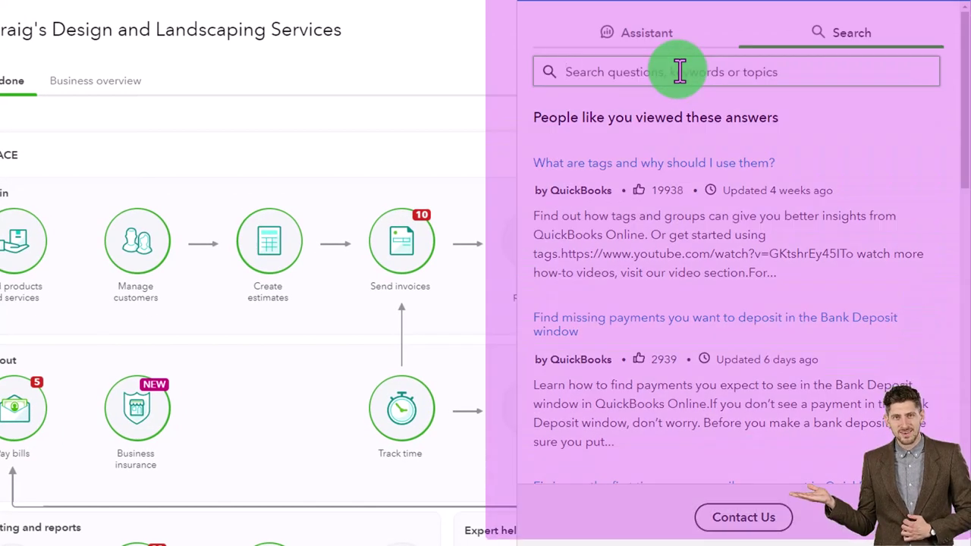
Search the help articles for payroll and view the article "How QuickBooks populates Form 941", closing help when done.
type("payroll")
key("Return")
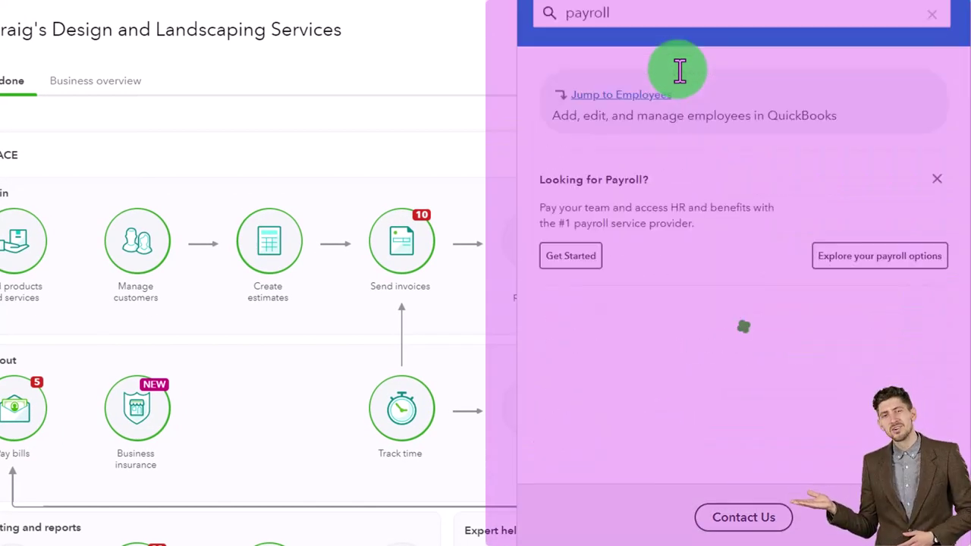
scroll(716, 220, "down", 1)
scroll(716, 220, "down", 2)
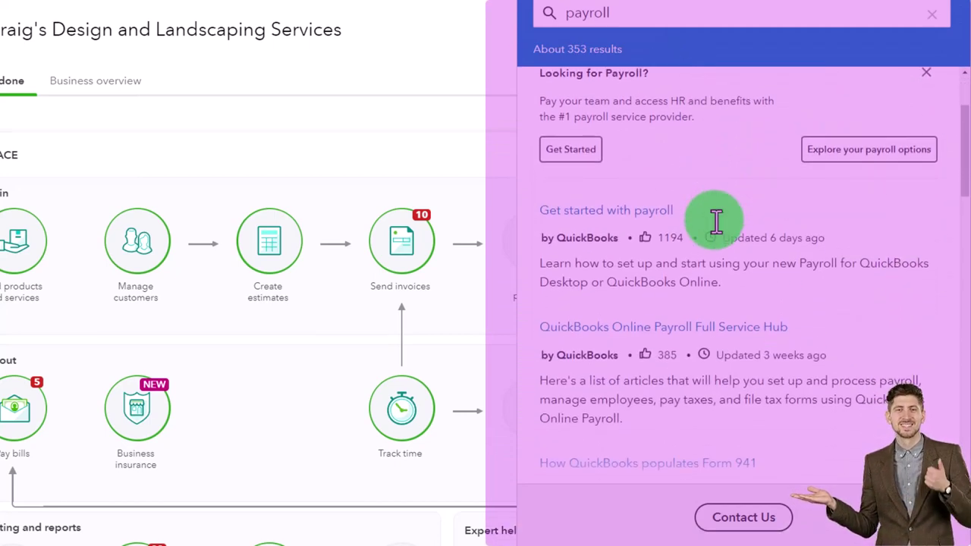
scroll(633, 254, "down", 1)
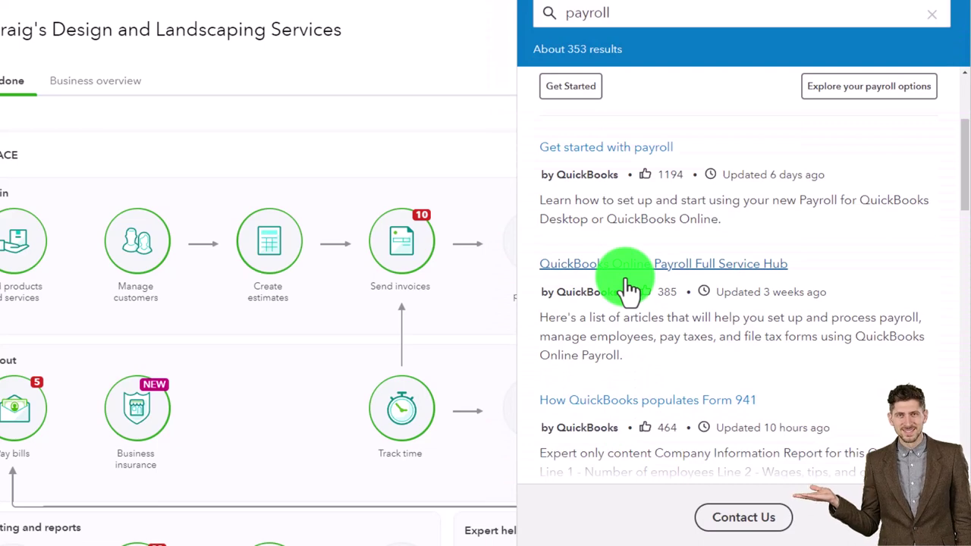
scroll(629, 289, "down", 2)
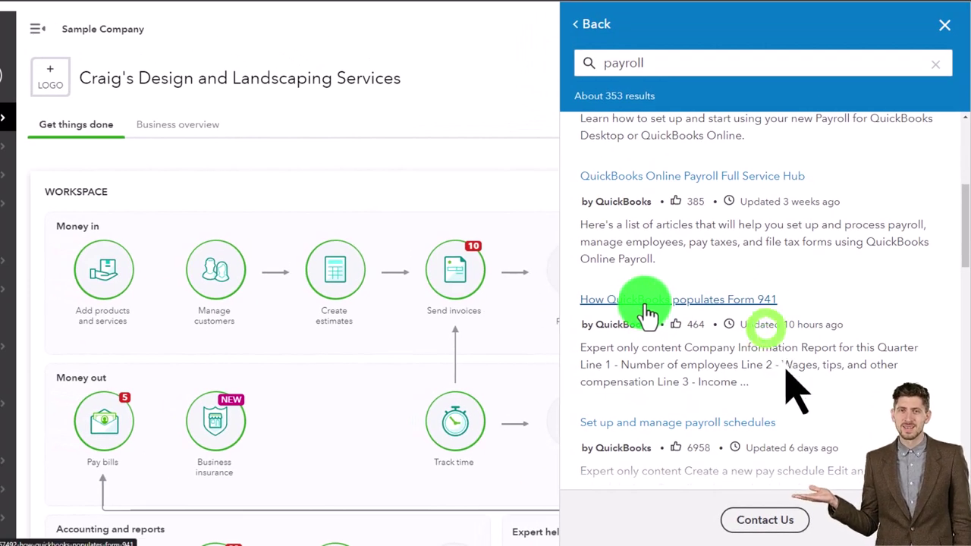
left_click(645, 304)
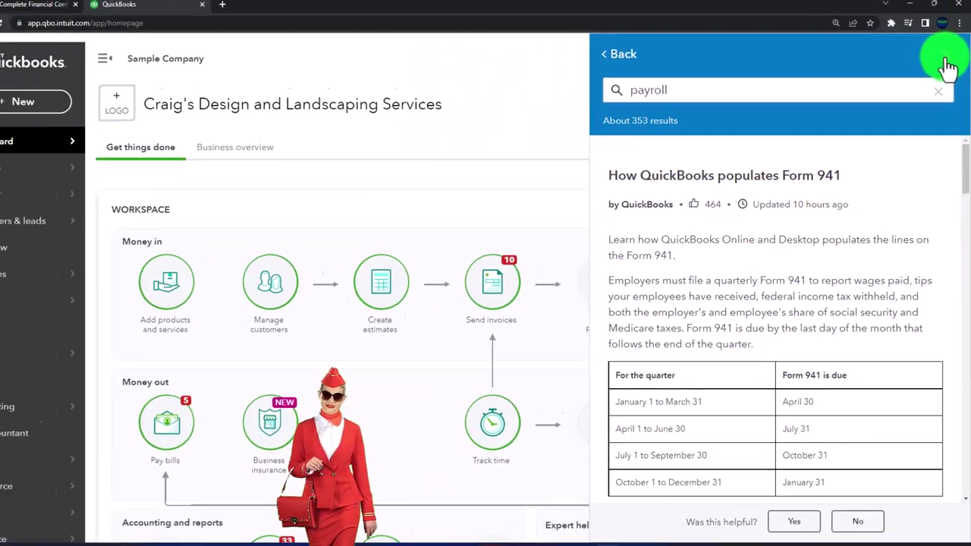
left_click(933, 34)
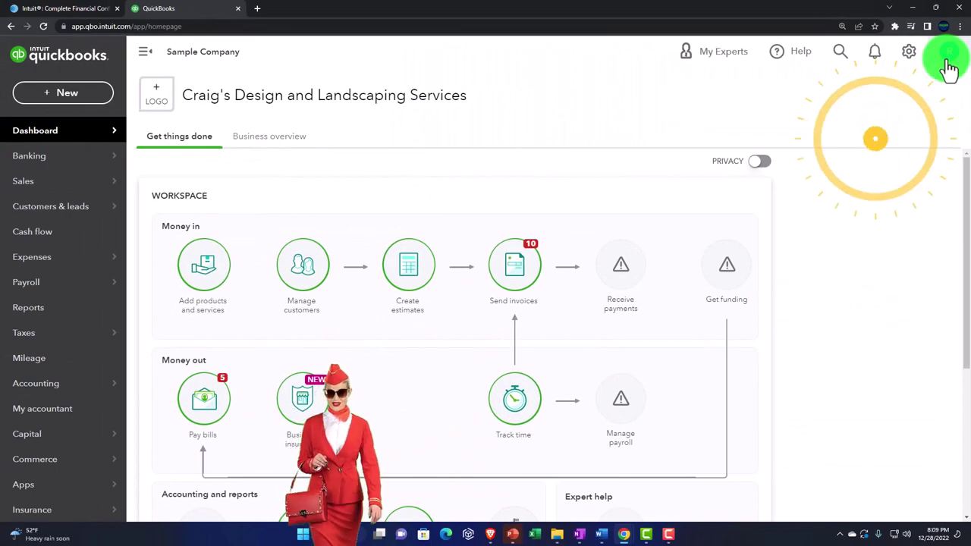
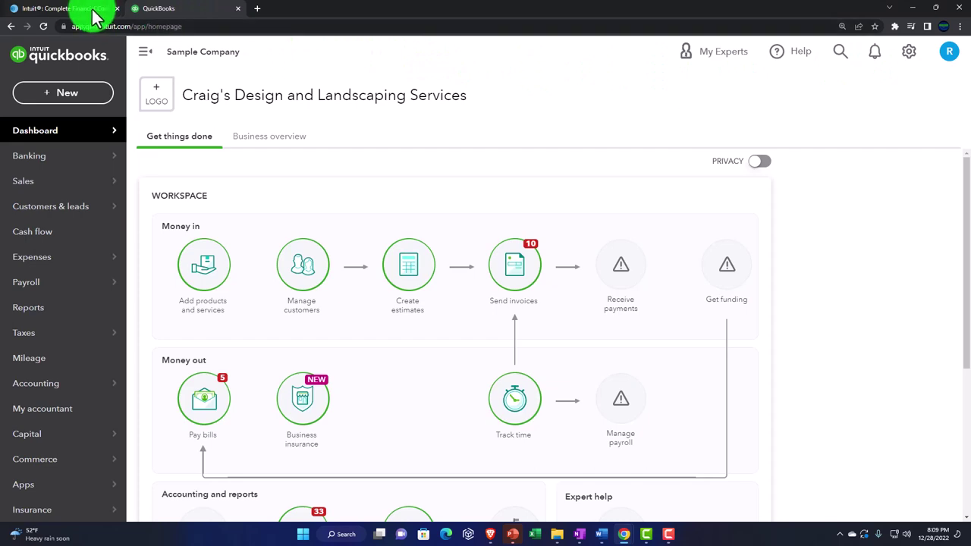
From the Intuit home page, go to the QuickBooks site and open the QuickBooks Online product page.
left_click(70, 9)
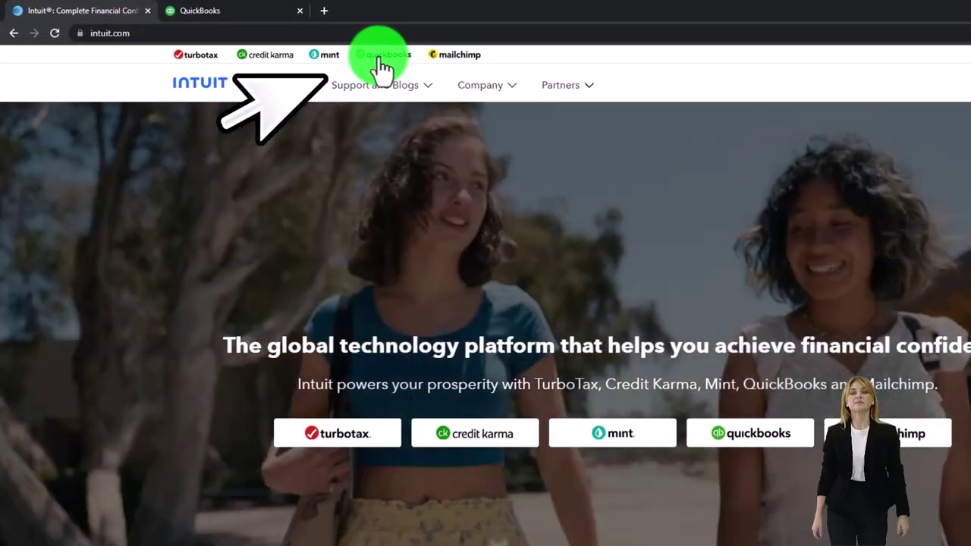
left_click(380, 67)
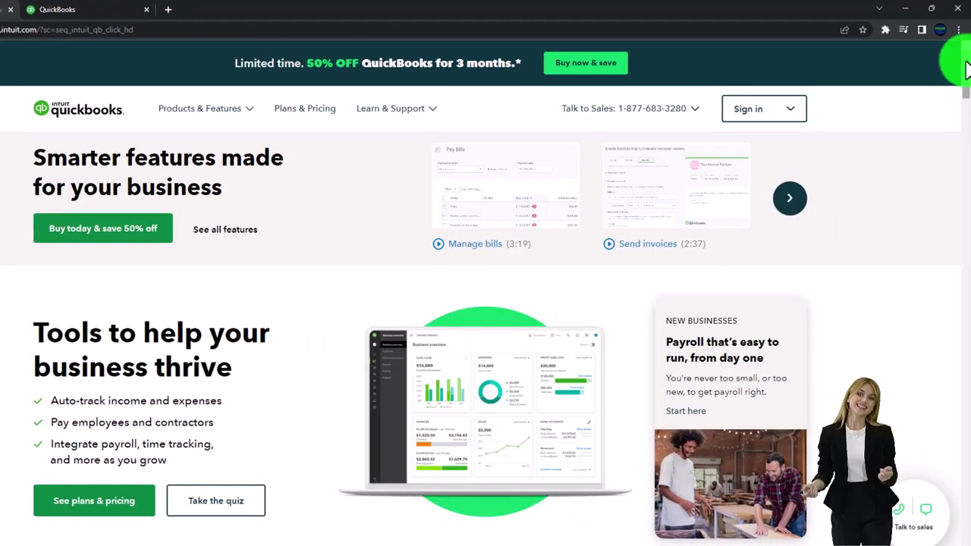
left_click_drag(965, 68, 963, 542)
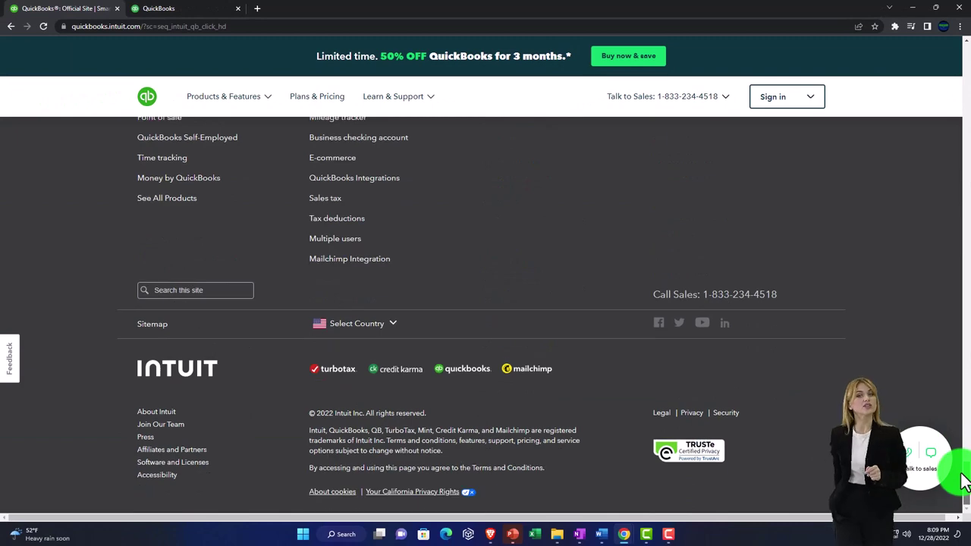
scroll(85, 195, "up", 5)
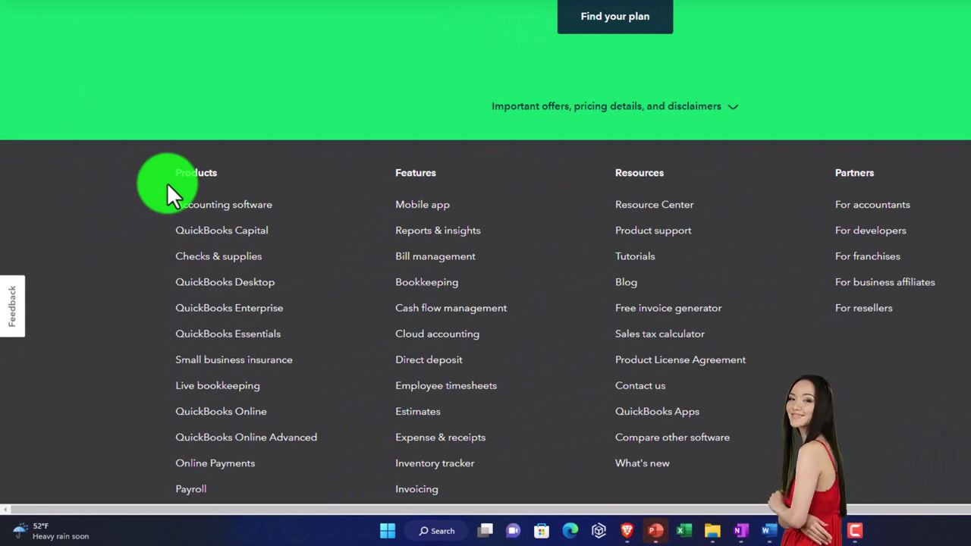
scroll(167, 182, "down", 1)
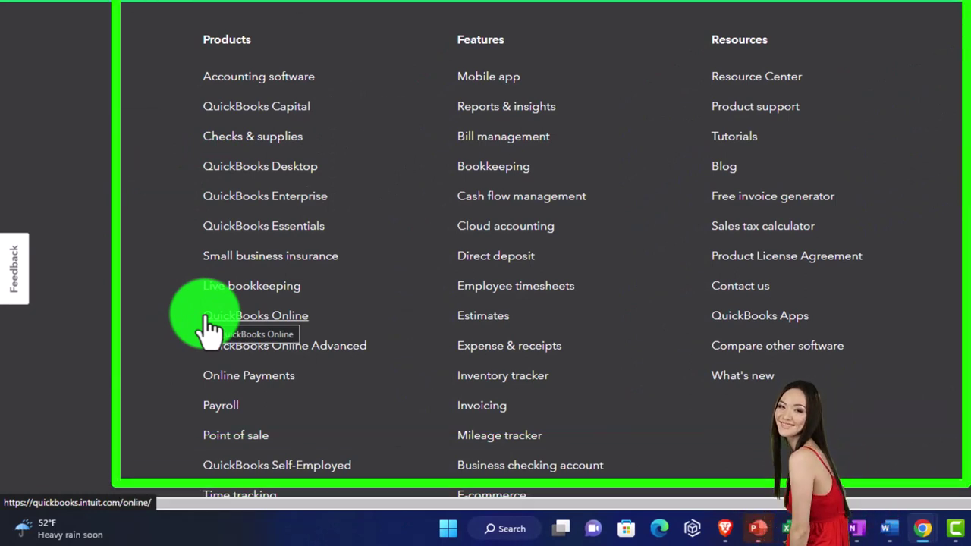
left_click(197, 342)
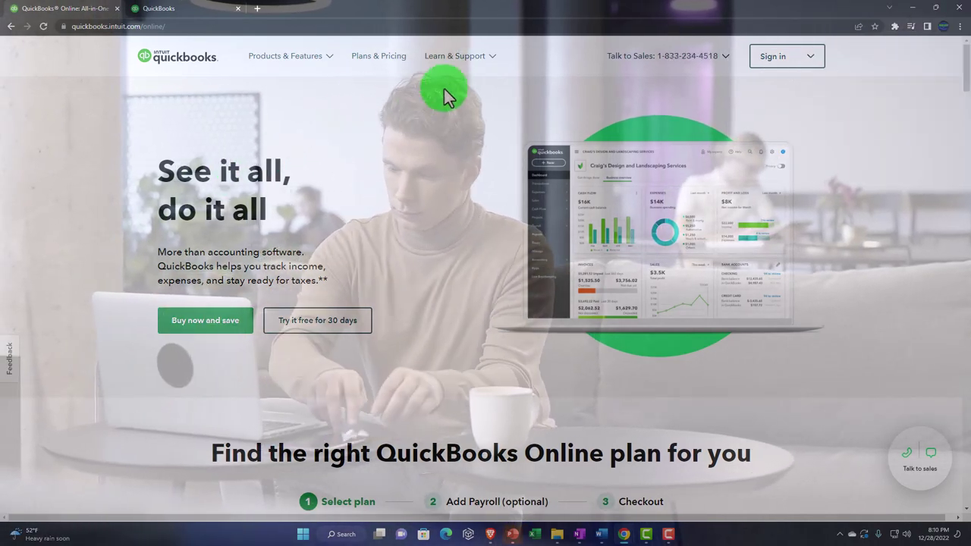
Open the full QuickBooks Support page from the site's Learn & Support resources and review its product choices and recommended help.
mouse_move(488, 69)
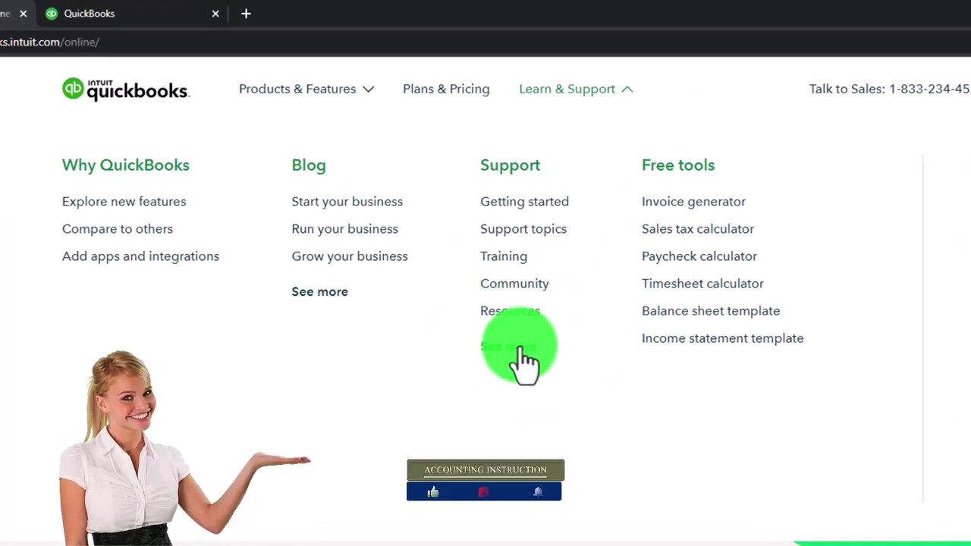
left_click(523, 351)
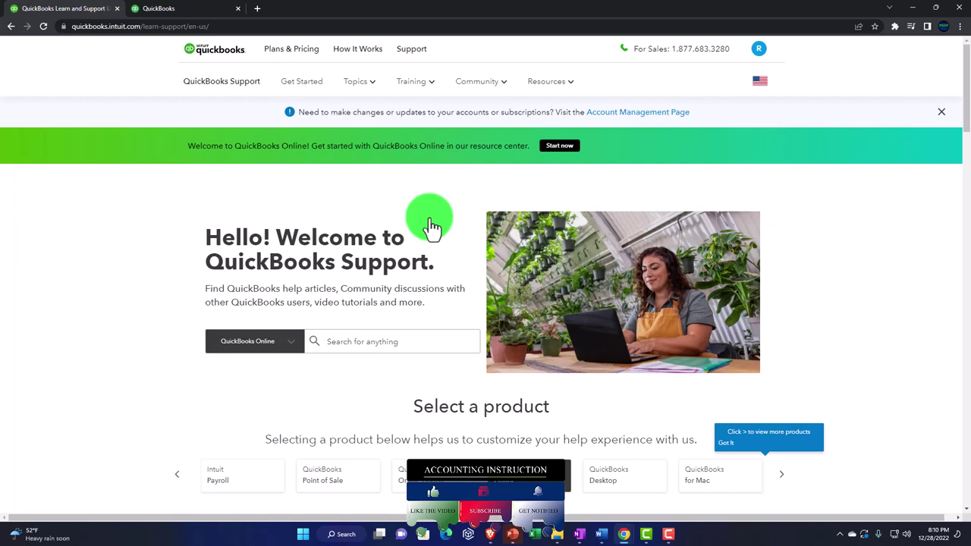
scroll(263, 271, "down", 1)
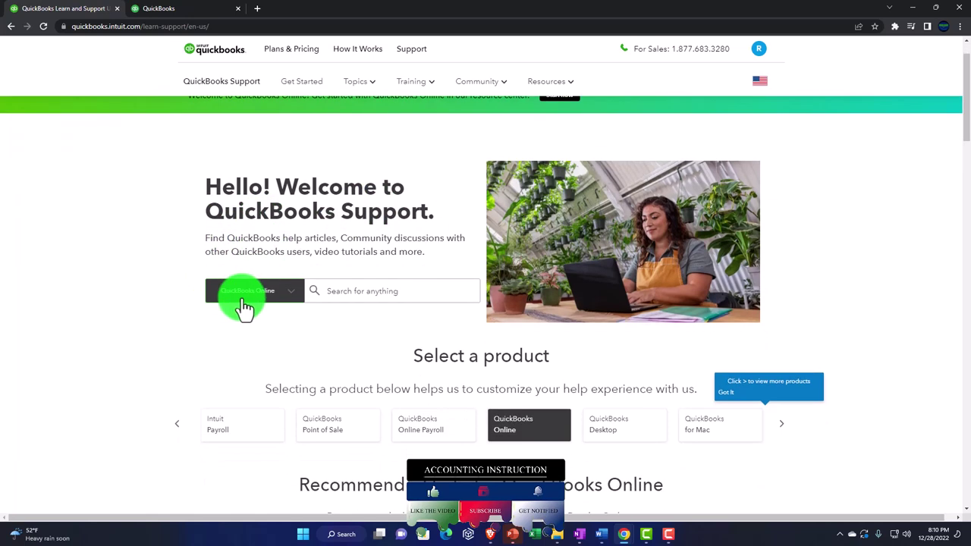
scroll(264, 309, "down", 2)
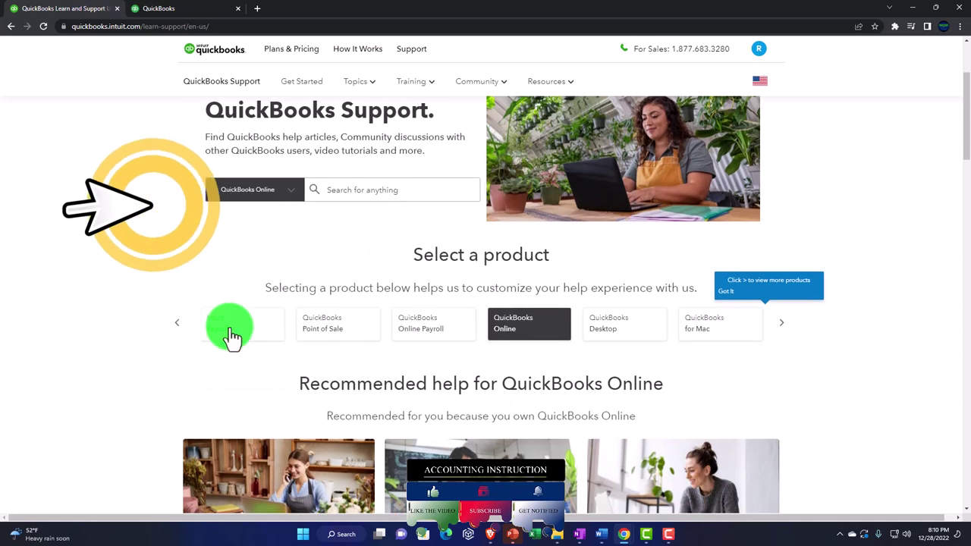
scroll(481, 343, "down", 3)
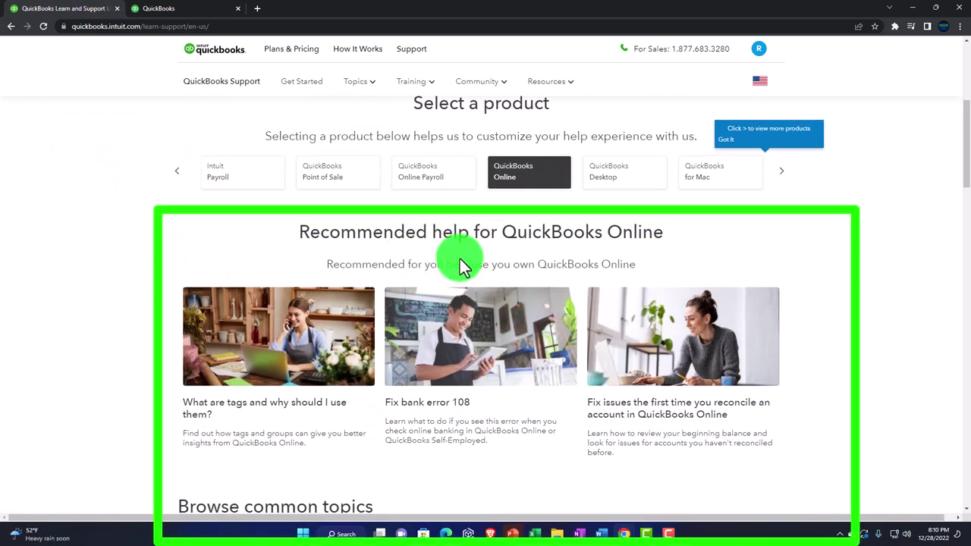
scroll(470, 260, "down", 2)
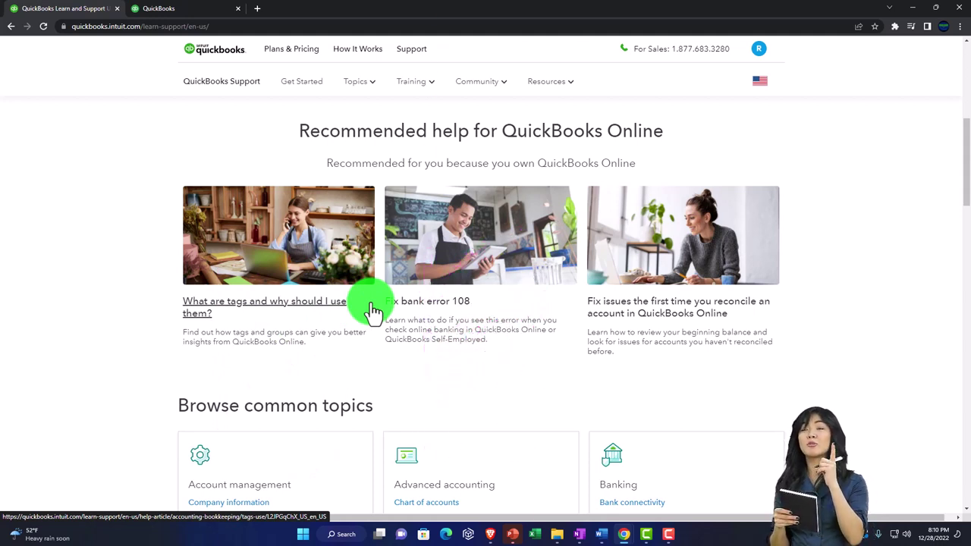
scroll(374, 311, "down", 2)
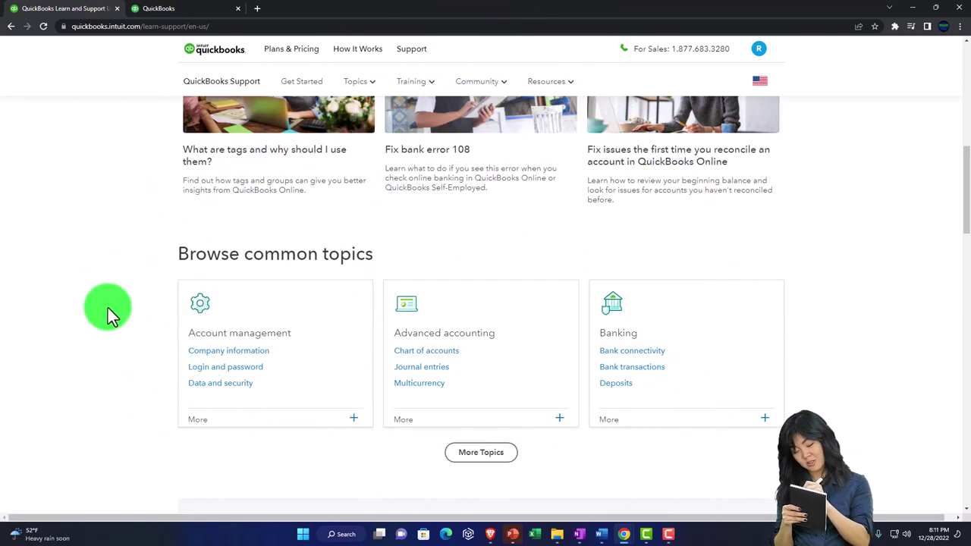
Examine the support page's common topics, Learn QuickBooks tutorials, community, resources and contact sections.
scroll(107, 313, "down", 1)
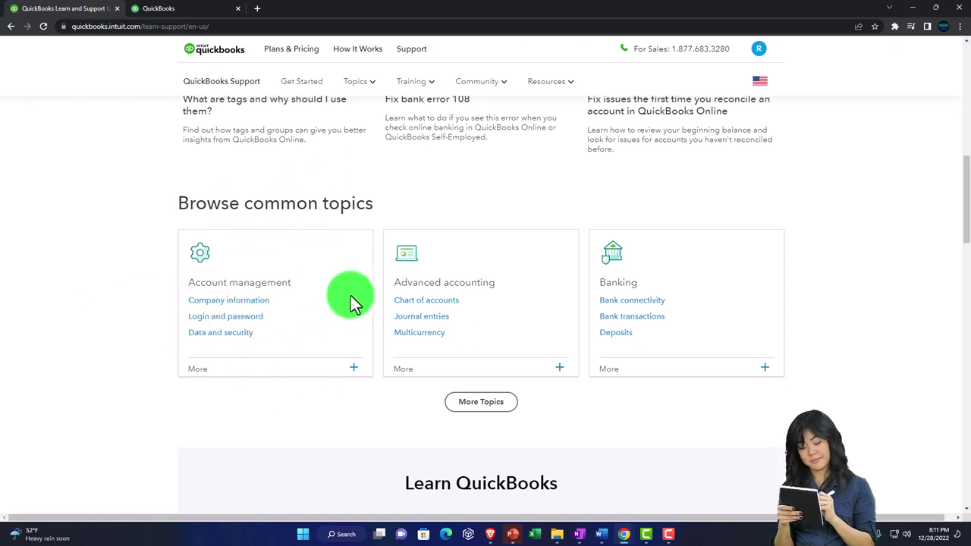
scroll(570, 292, "down", 2)
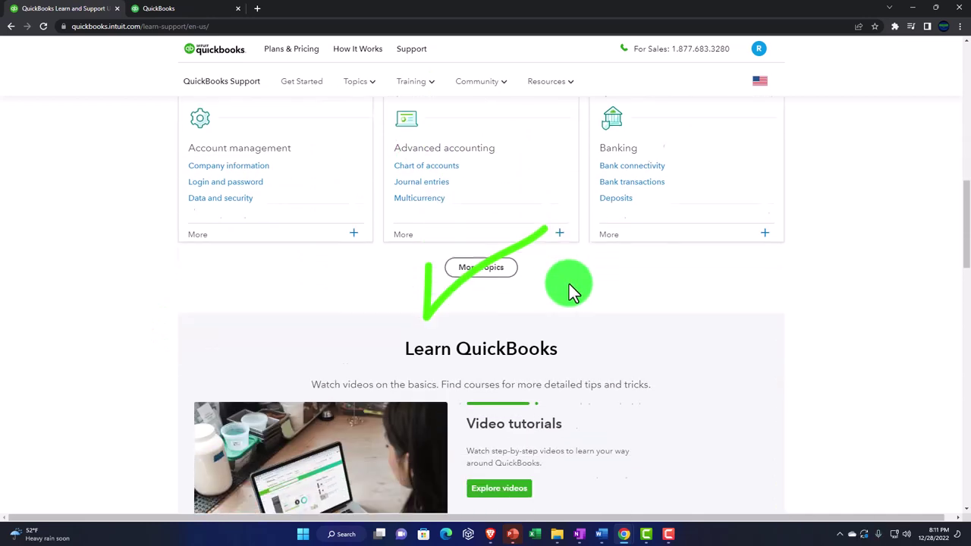
scroll(571, 292, "down", 1)
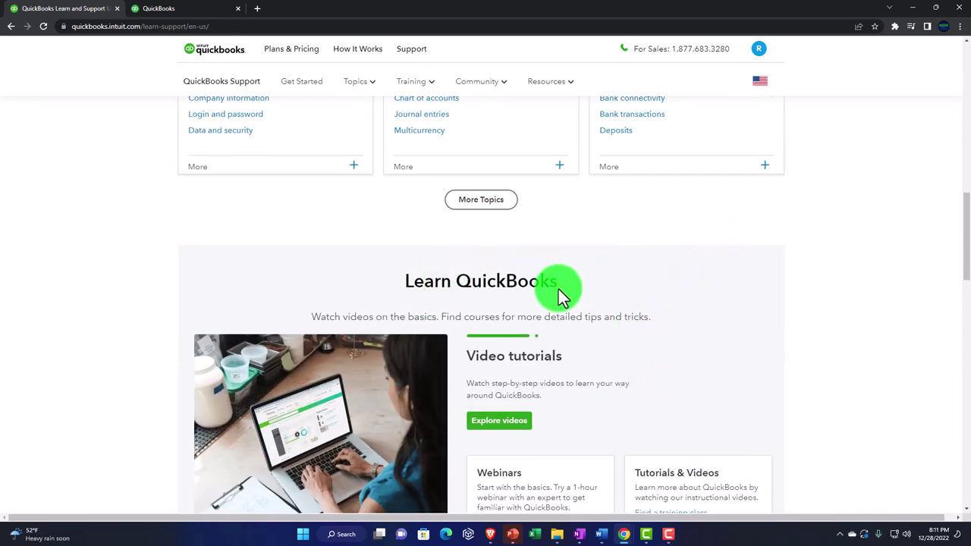
scroll(562, 292, "down", 2)
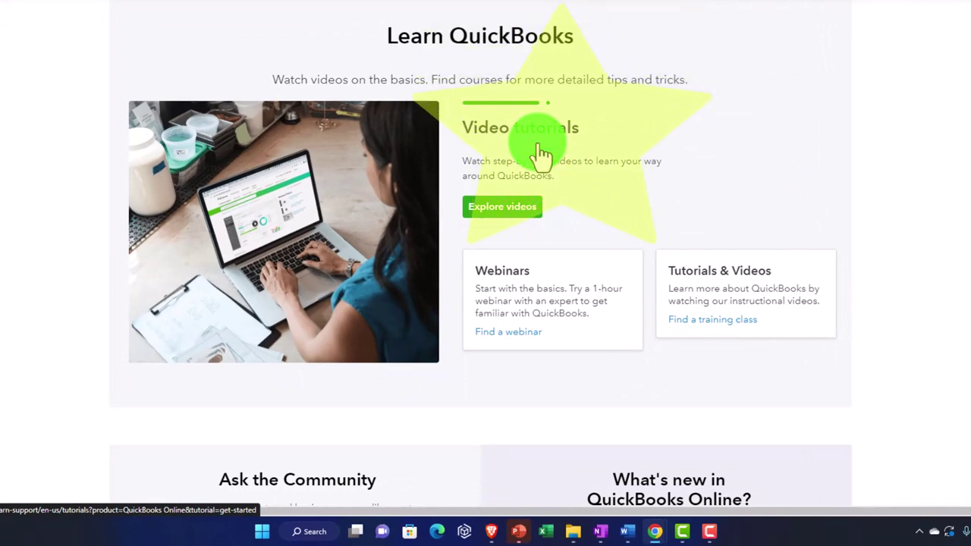
scroll(541, 156, "down", 3)
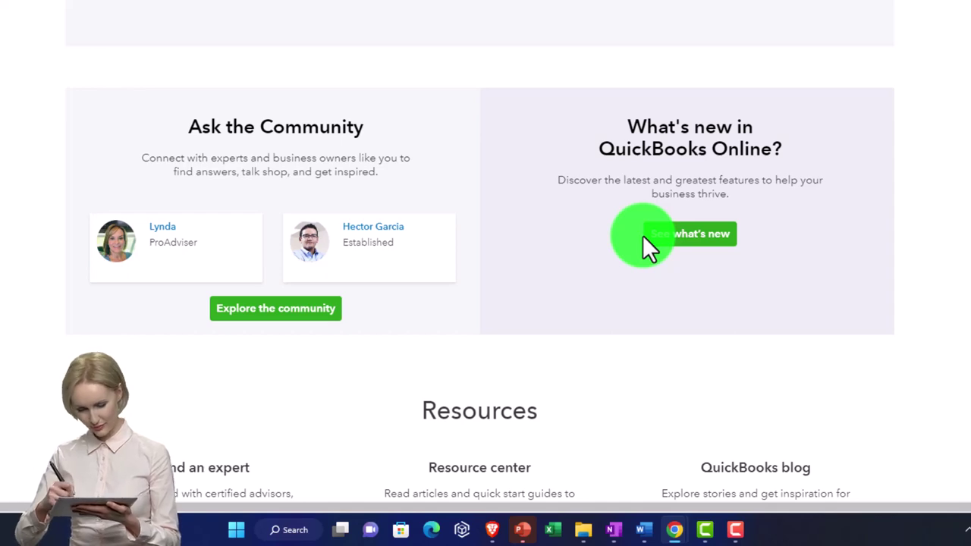
scroll(643, 236, "down", 3)
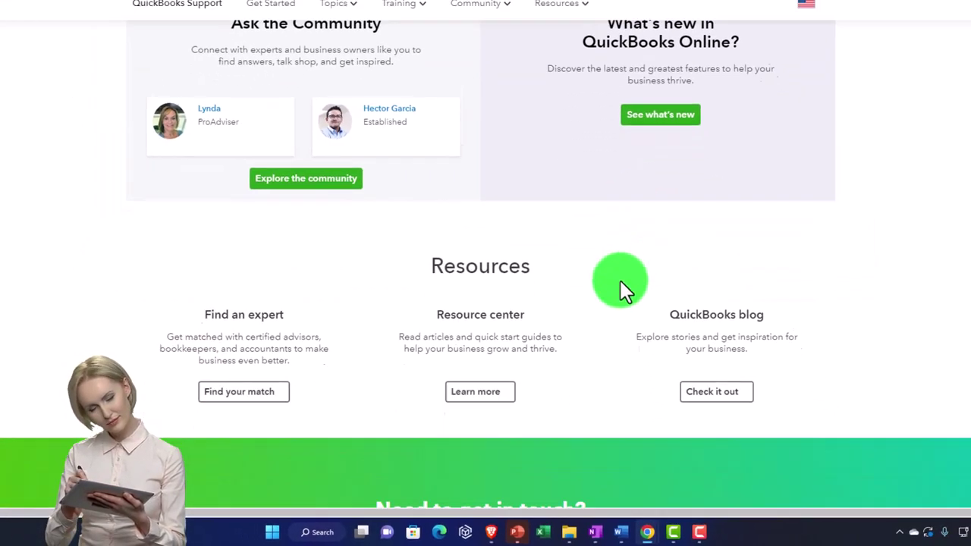
scroll(620, 284, "down", 3)
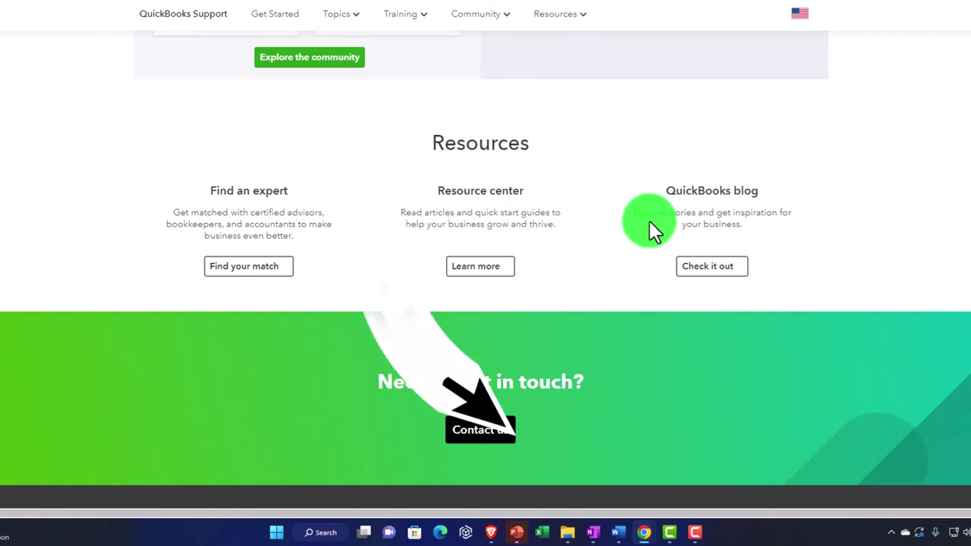
scroll(650, 220, "down", 1)
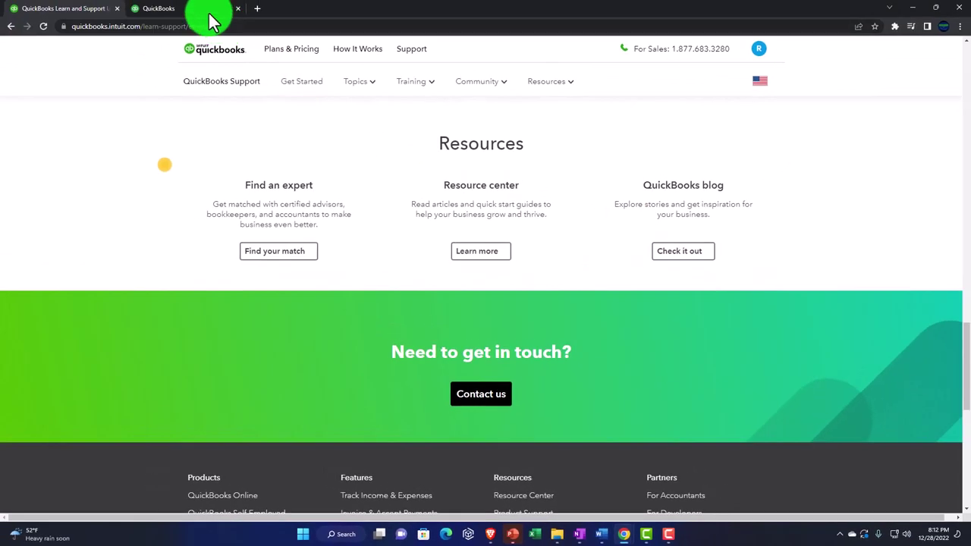
Return to the sample company, view the Company page of its account settings, and leave without saving.
left_click(201, 13)
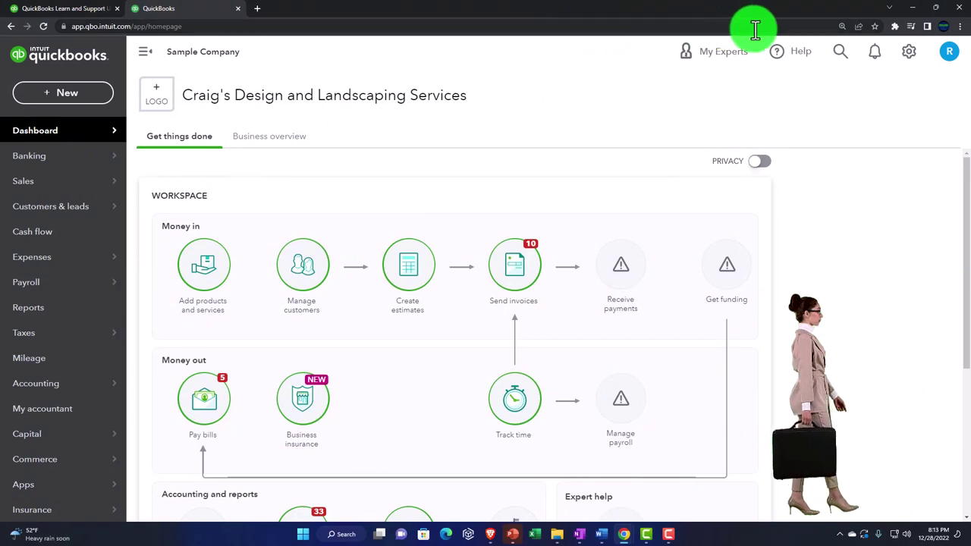
left_click(910, 53)
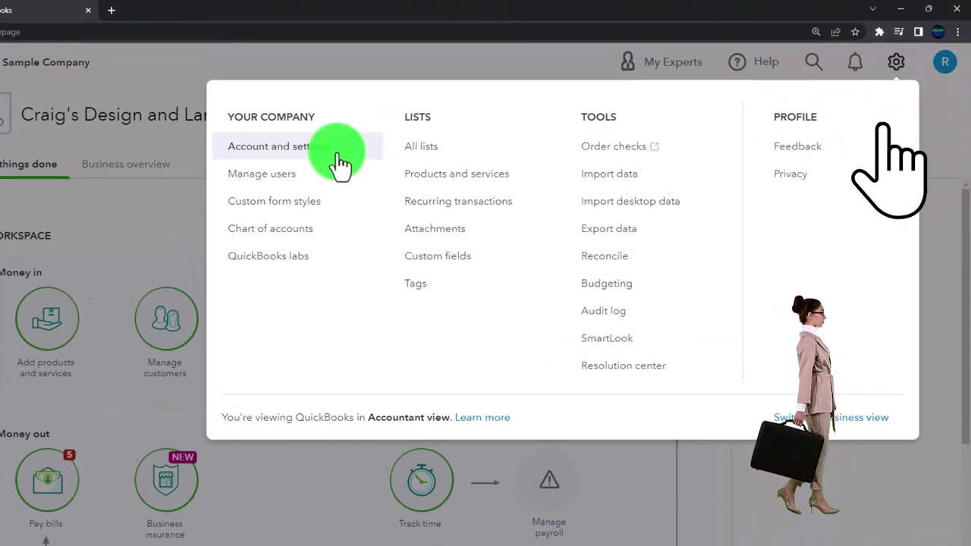
left_click(444, 132)
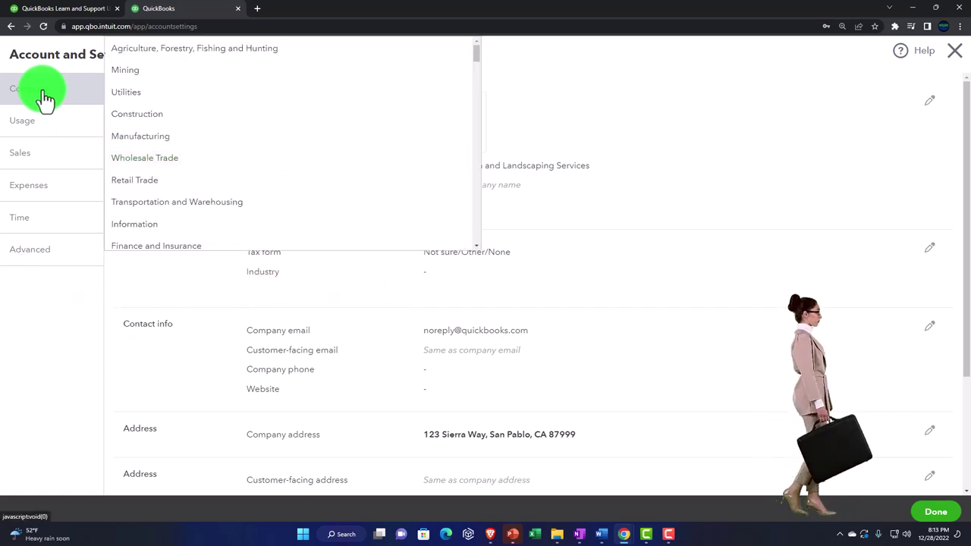
left_click(947, 57)
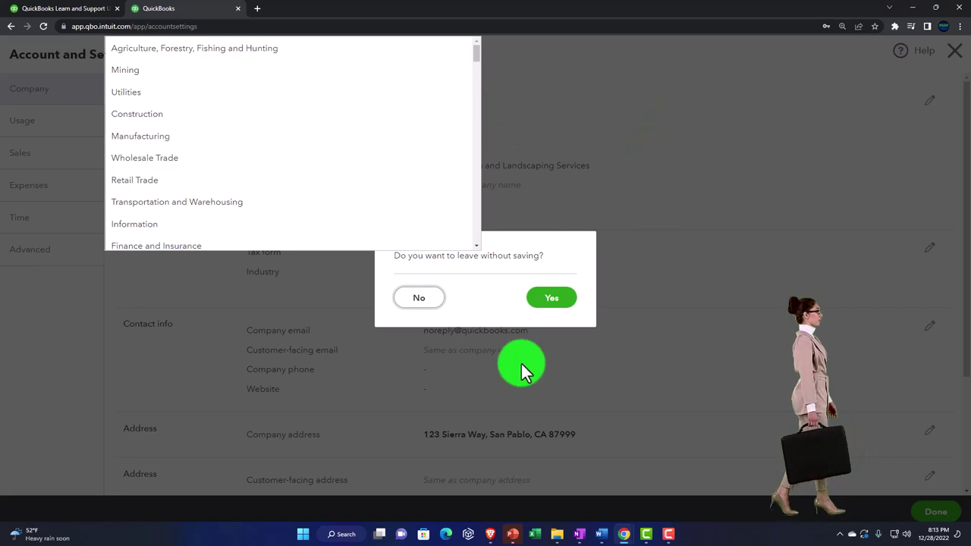
left_click(553, 304)
Open user management for the sample company and view the accountant invitation options under Accounting firms.
left_click(919, 61)
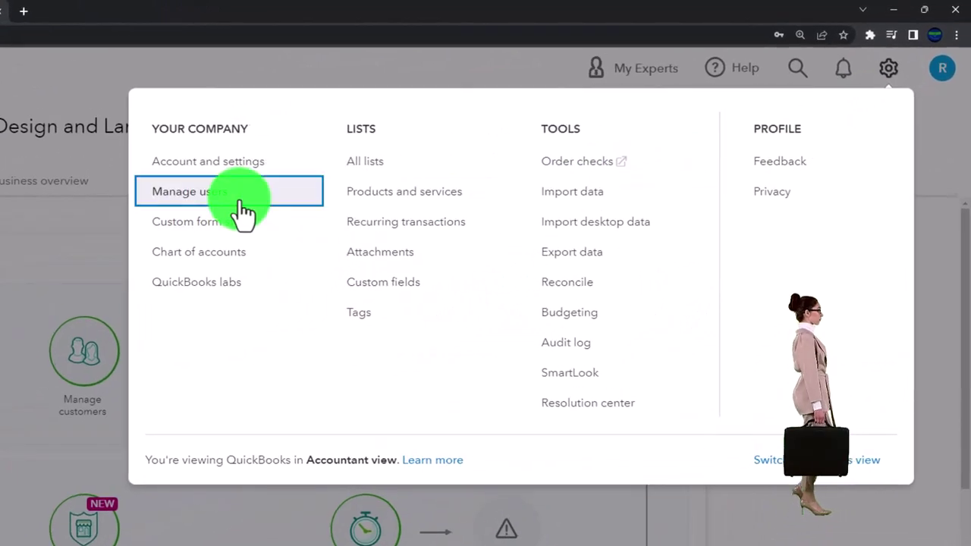
left_click(241, 203)
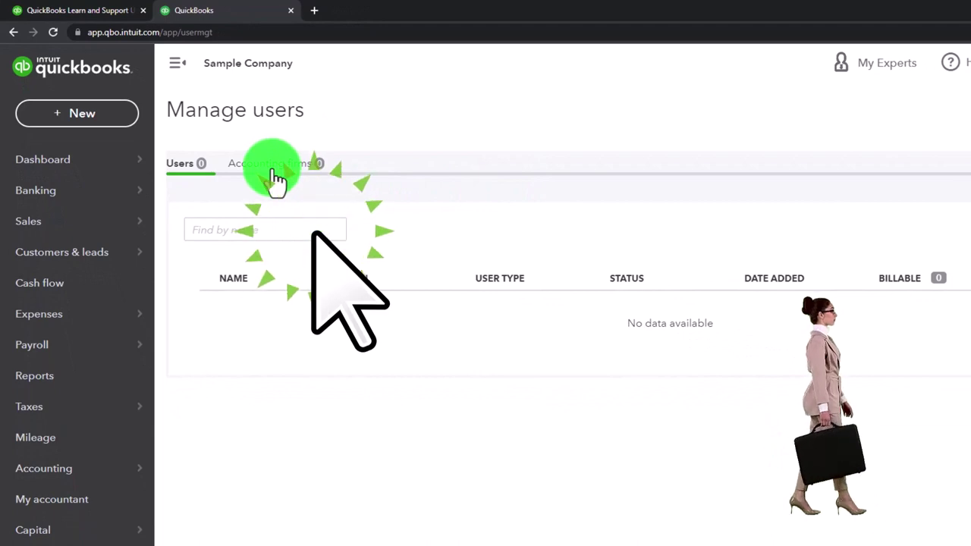
left_click(273, 173)
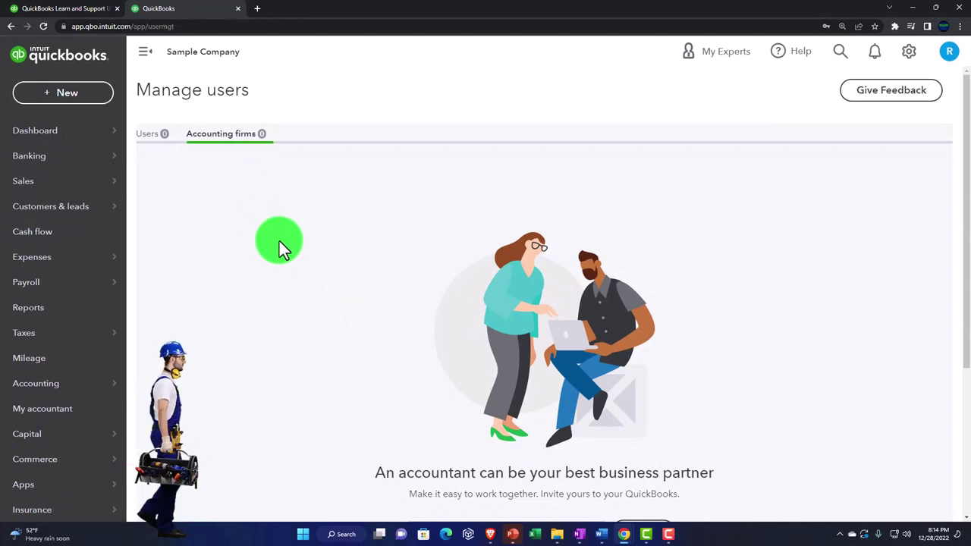
scroll(280, 241, "down", 2)
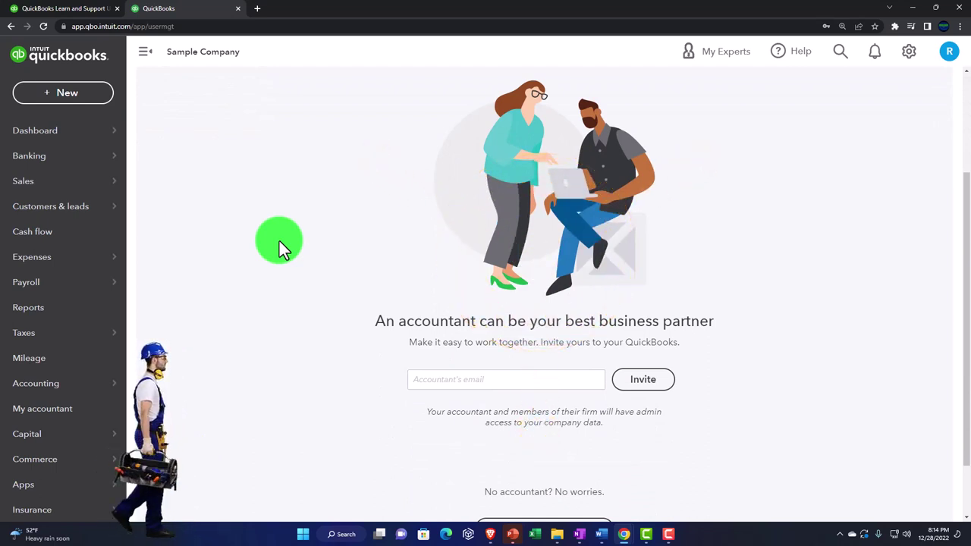
scroll(279, 241, "down", 1)
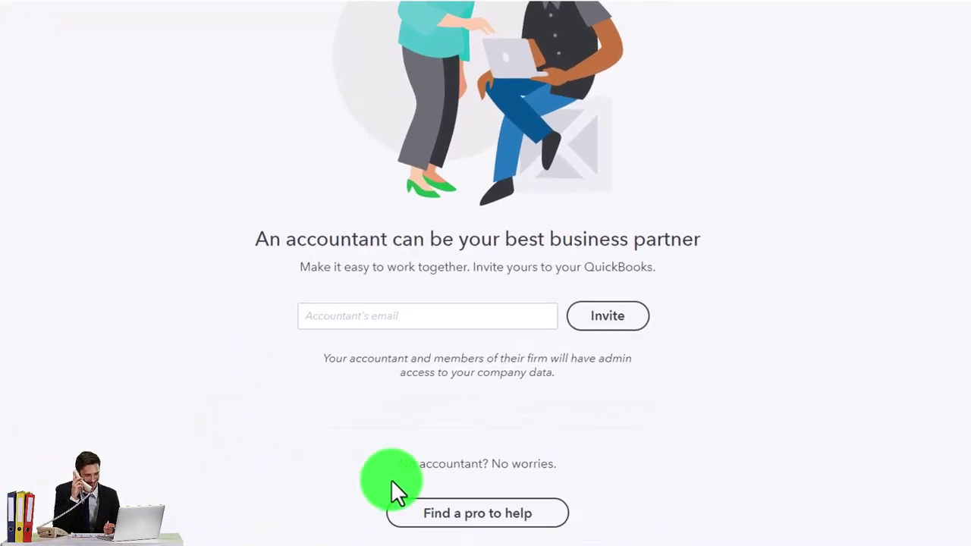
Open the ProAdvisor finder and examine its service, industry and supported product filter options, leaving them unset.
left_click(410, 523)
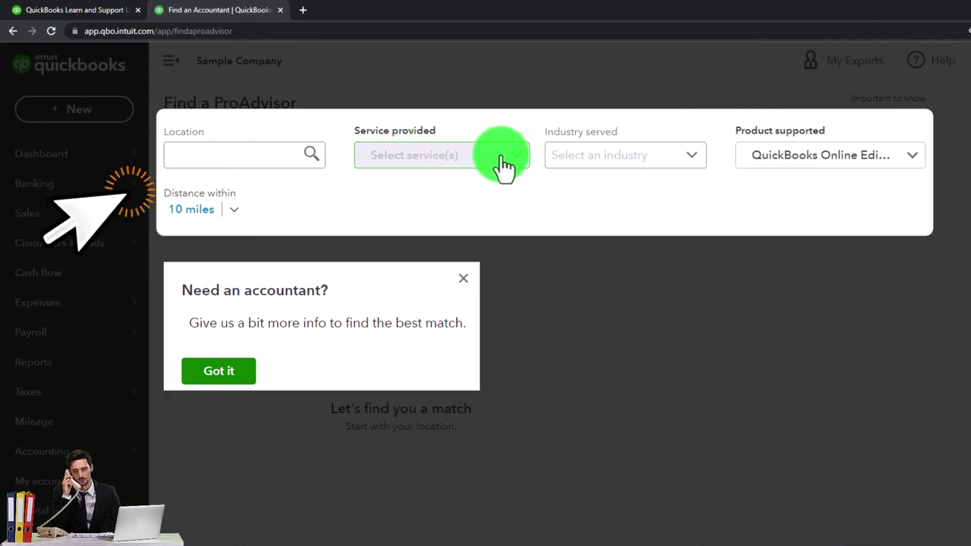
left_click(504, 169)
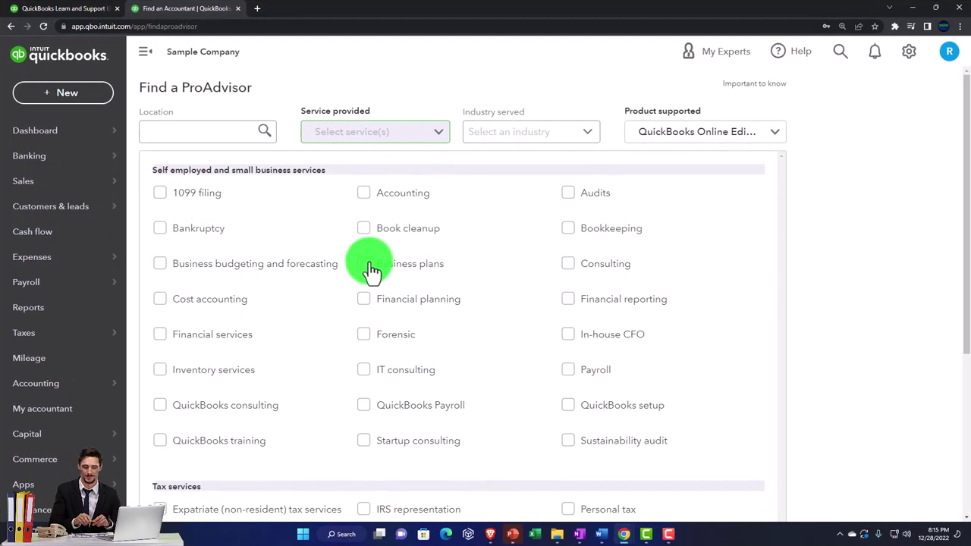
left_click(439, 135)
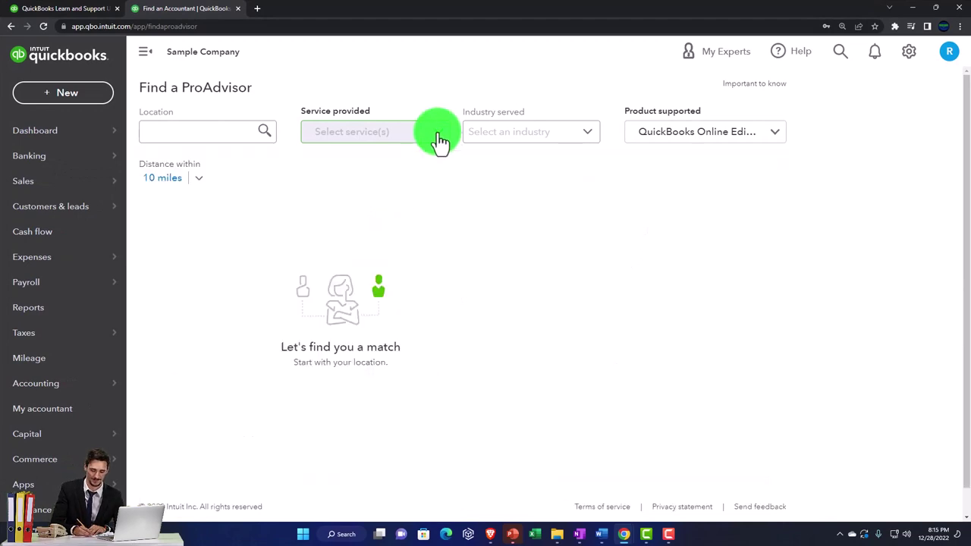
left_click(584, 139)
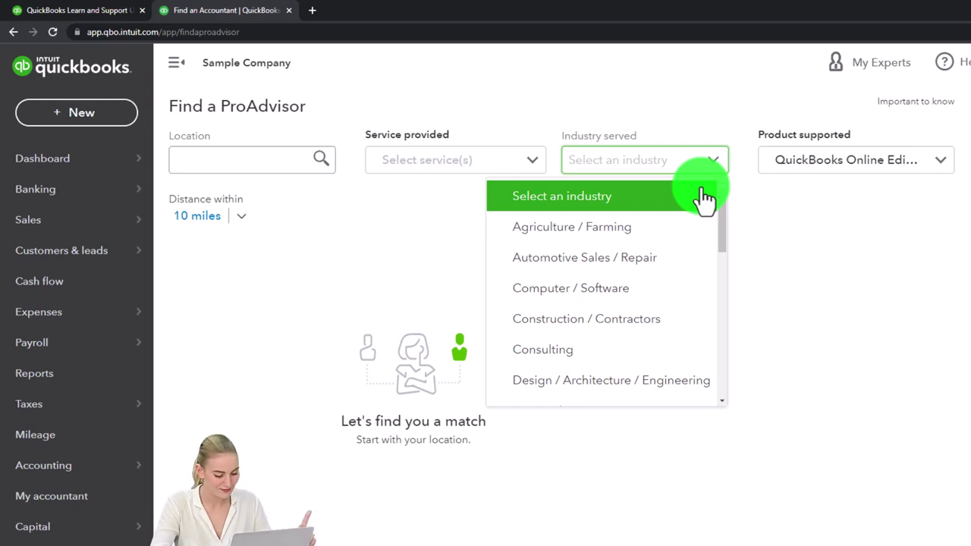
left_click(940, 167)
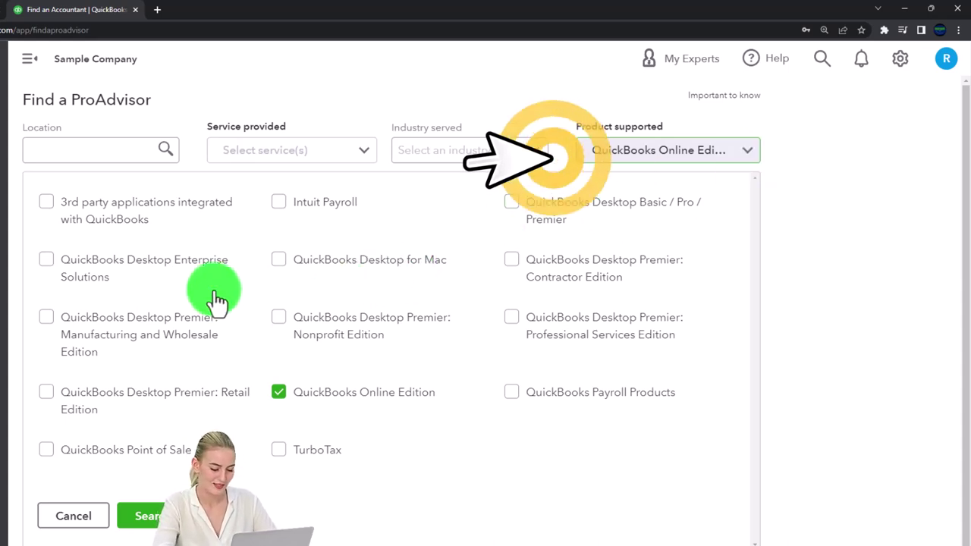
left_click(853, 246)
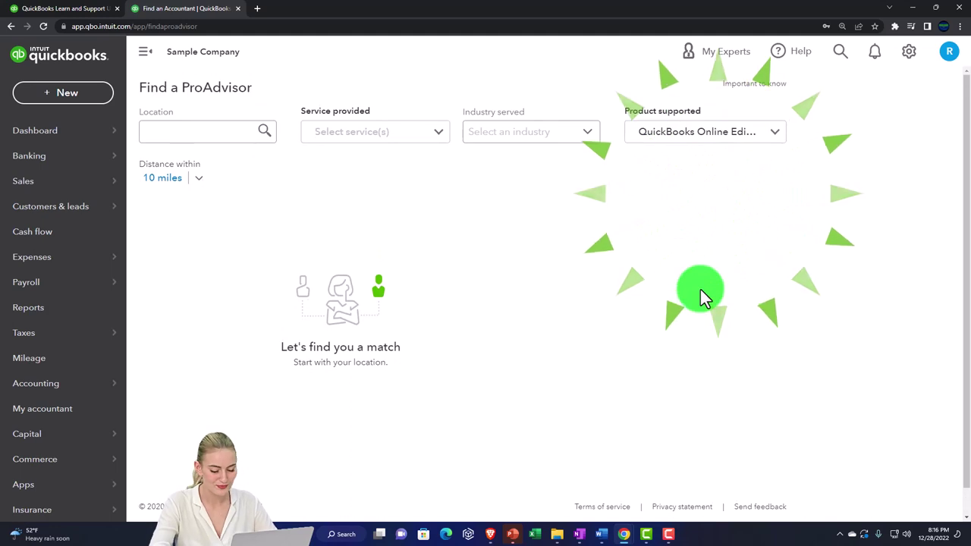
left_click(148, 56)
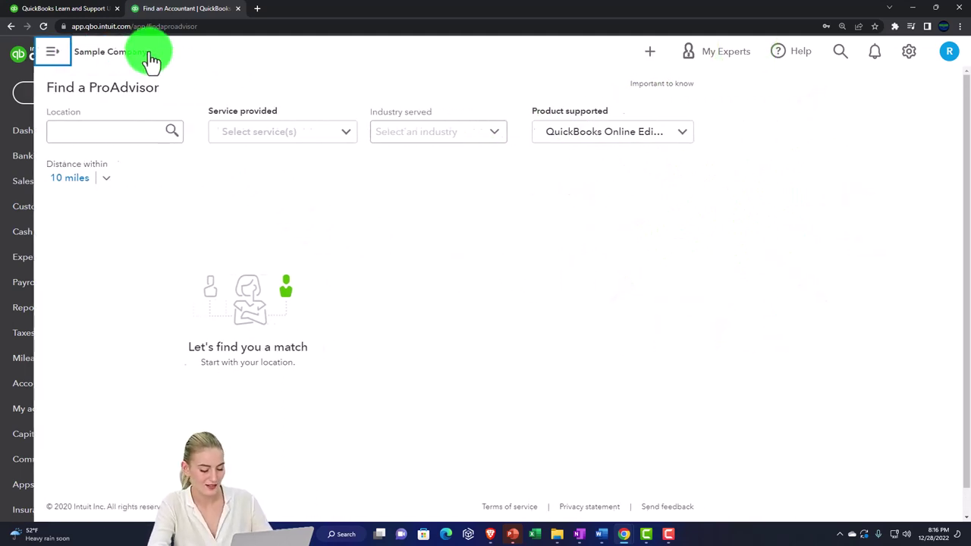
left_click(23, 58)
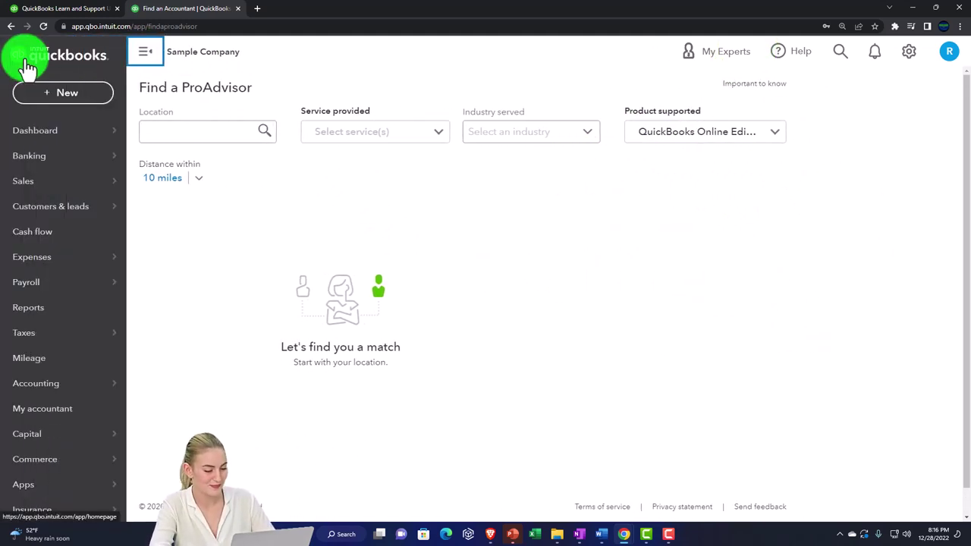
View the My accountant page with its invite and find-a-pro options, and briefly open and close My Experts.
left_click(38, 389)
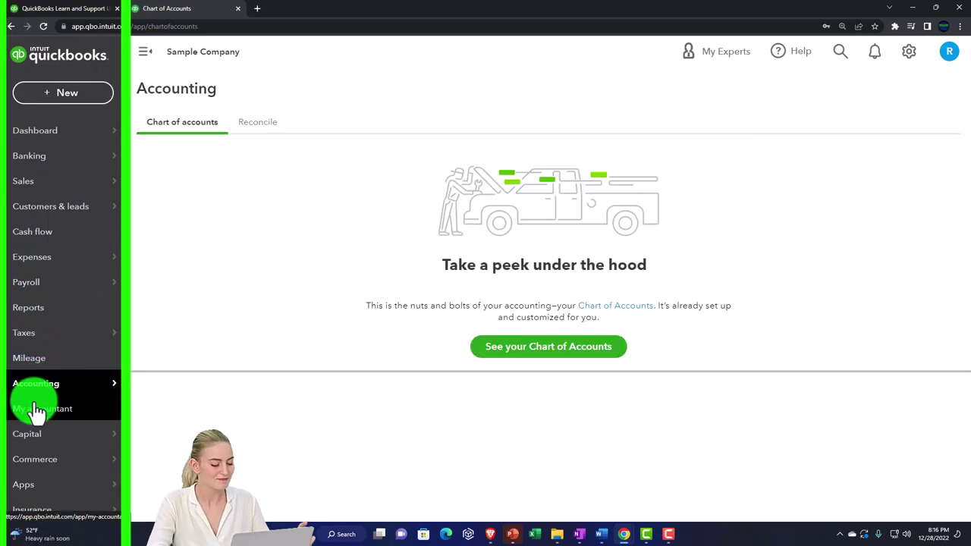
left_click(37, 415)
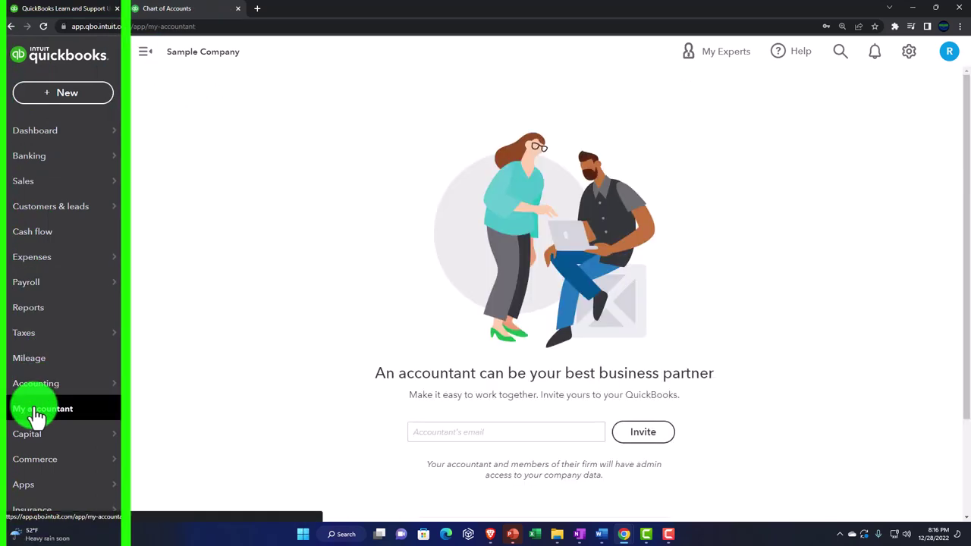
scroll(264, 331, "down", 3)
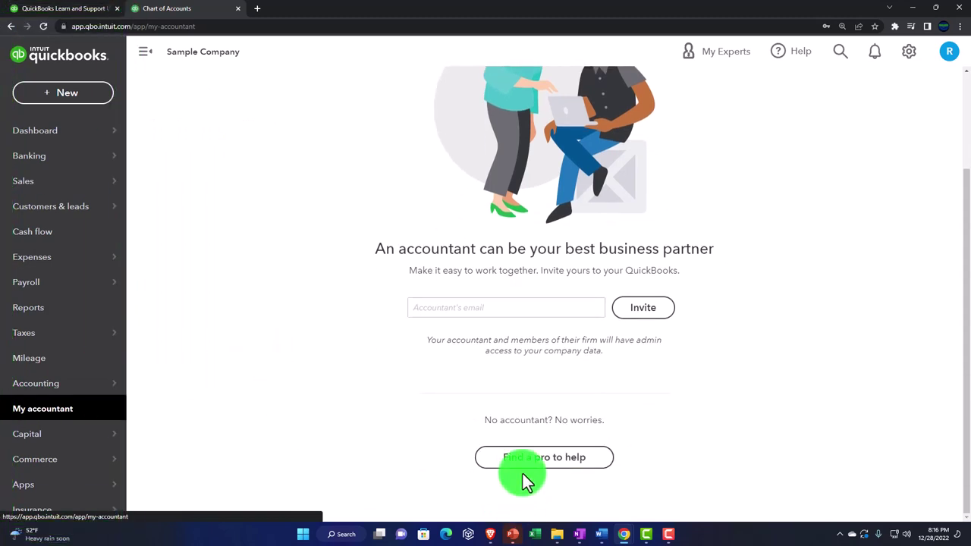
scroll(422, 413, "up", 3)
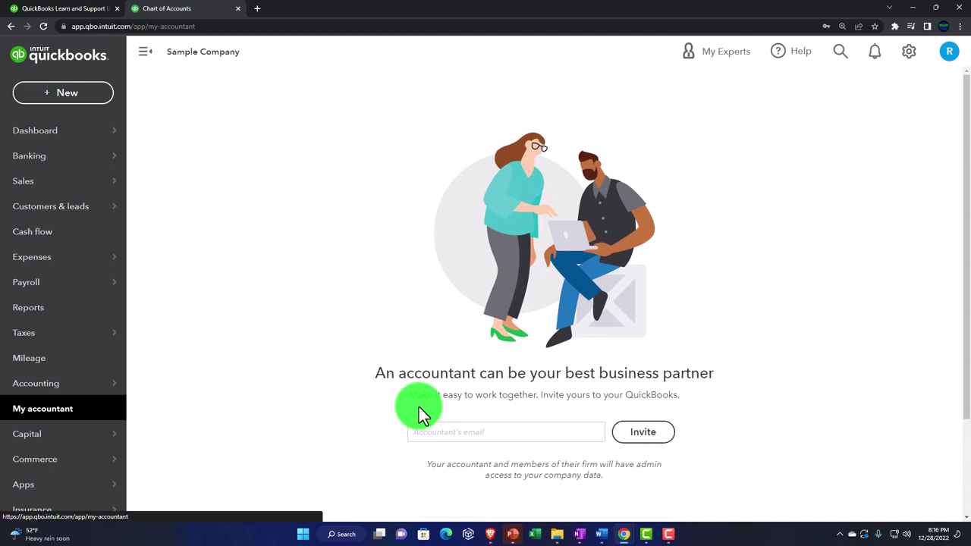
left_click(713, 54)
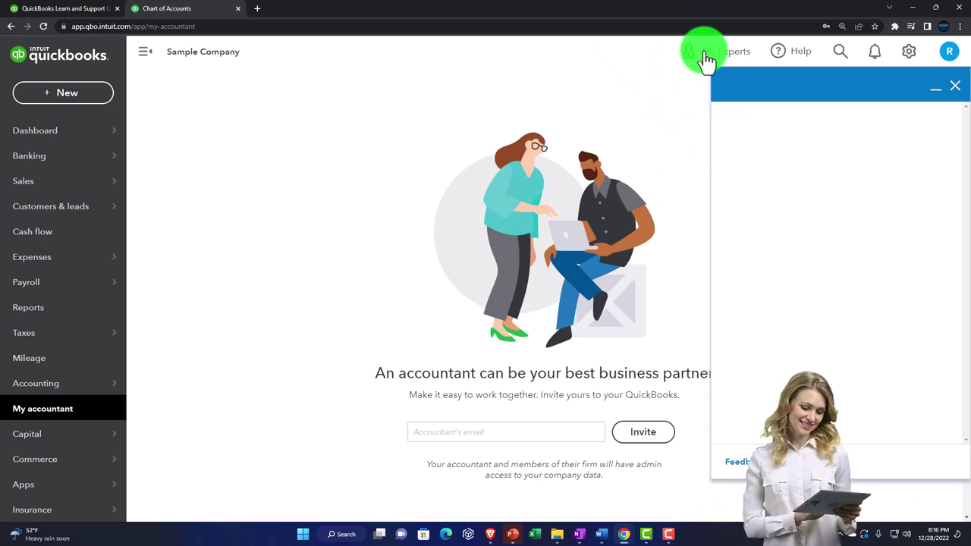
left_click(957, 89)
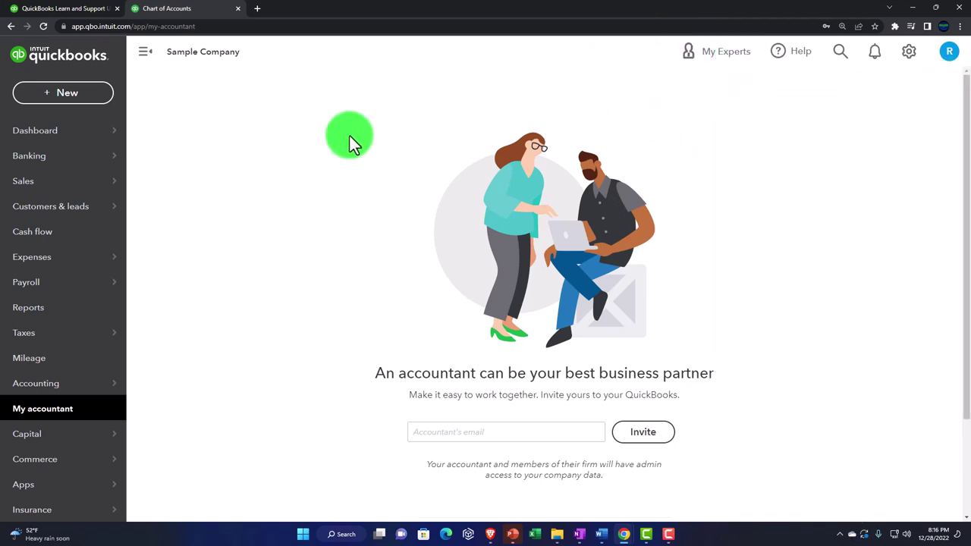